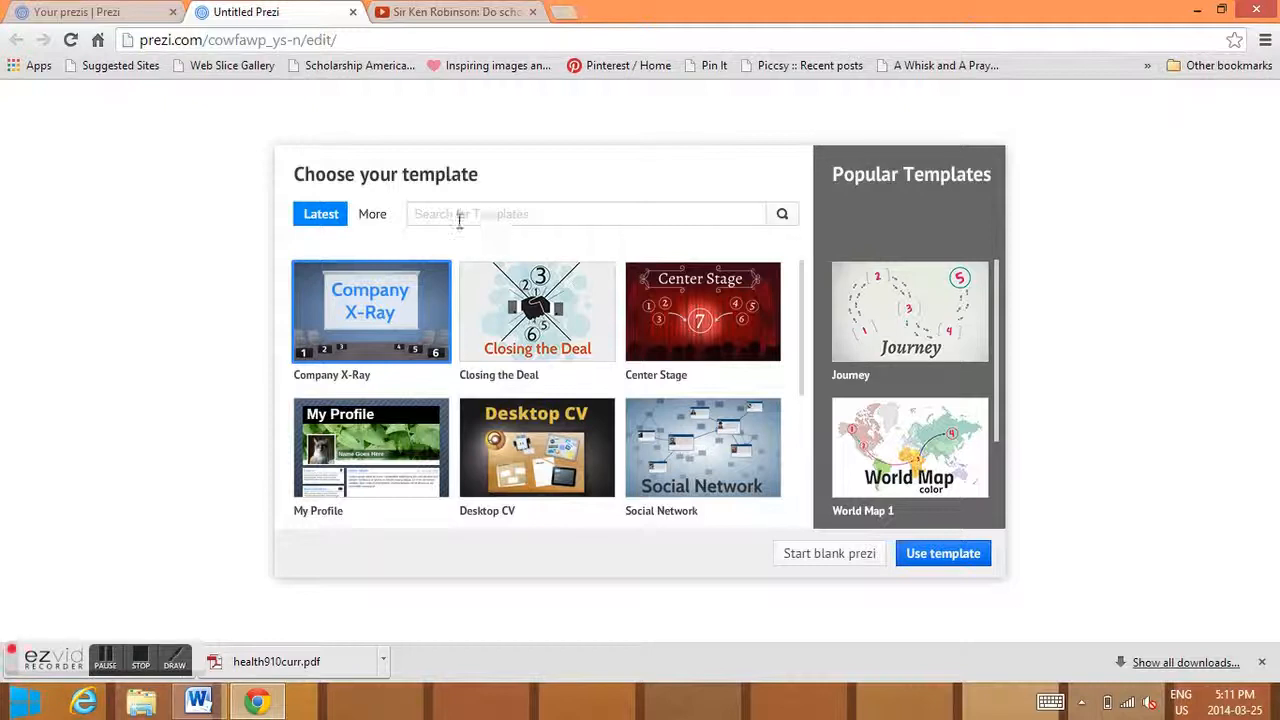
- Create the new prezi from the "Mission to Mars" template in the additional templates
{"action": "left_click", "coordinate": [384, 219]}
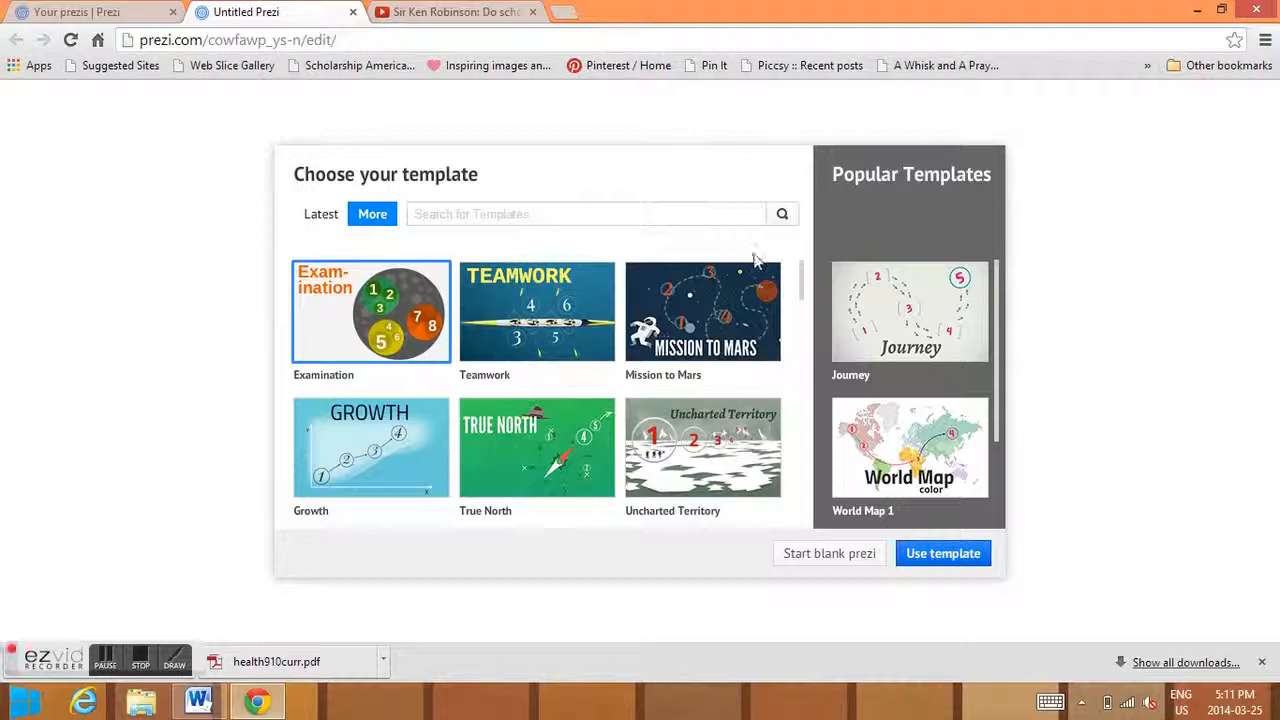
{"action": "left_click", "coordinate": [741, 311]}
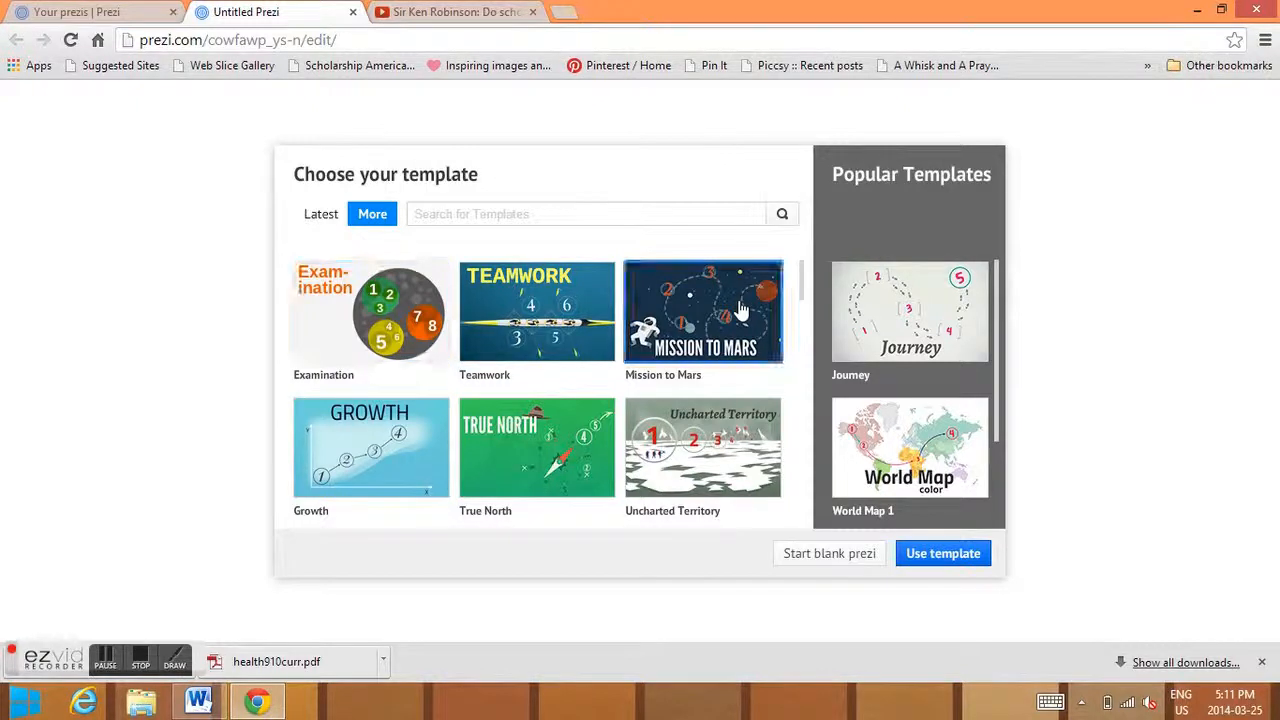
{"action": "left_click", "coordinate": [921, 562]}
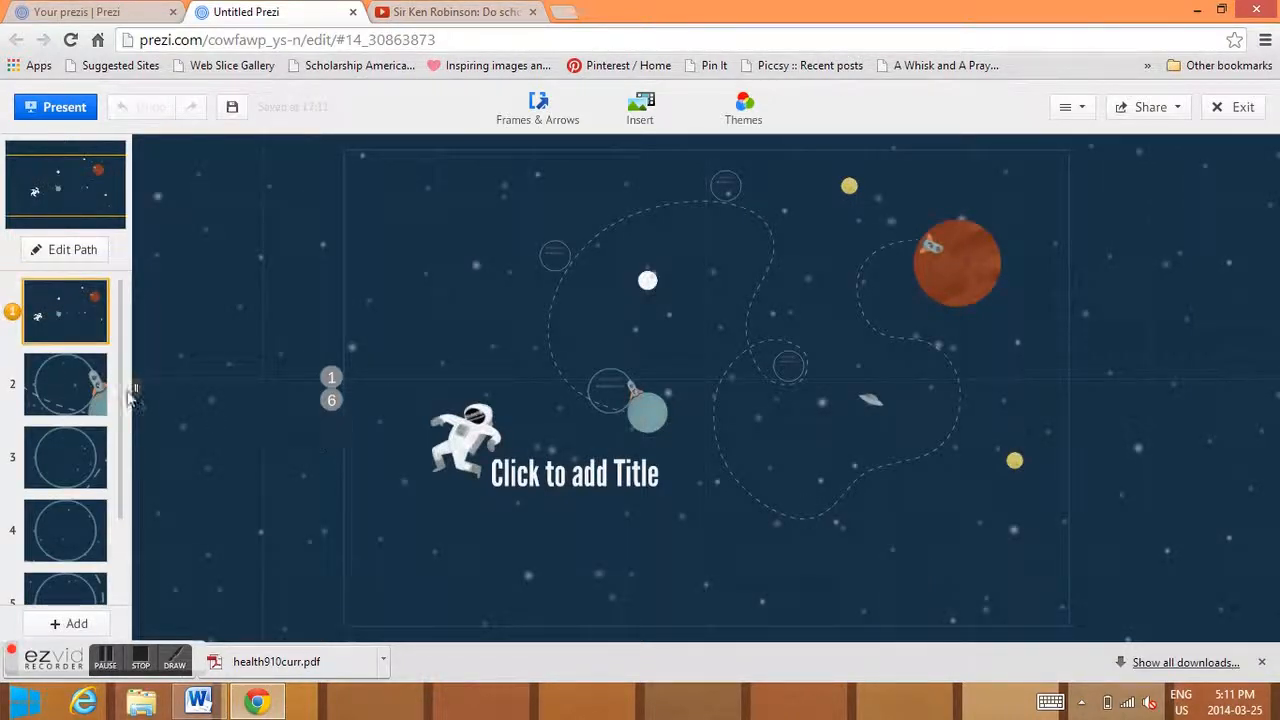
- Look through path frames 2 to 5 and the overview, and view the route in path editing mode
{"action": "left_click", "coordinate": [93, 392]}
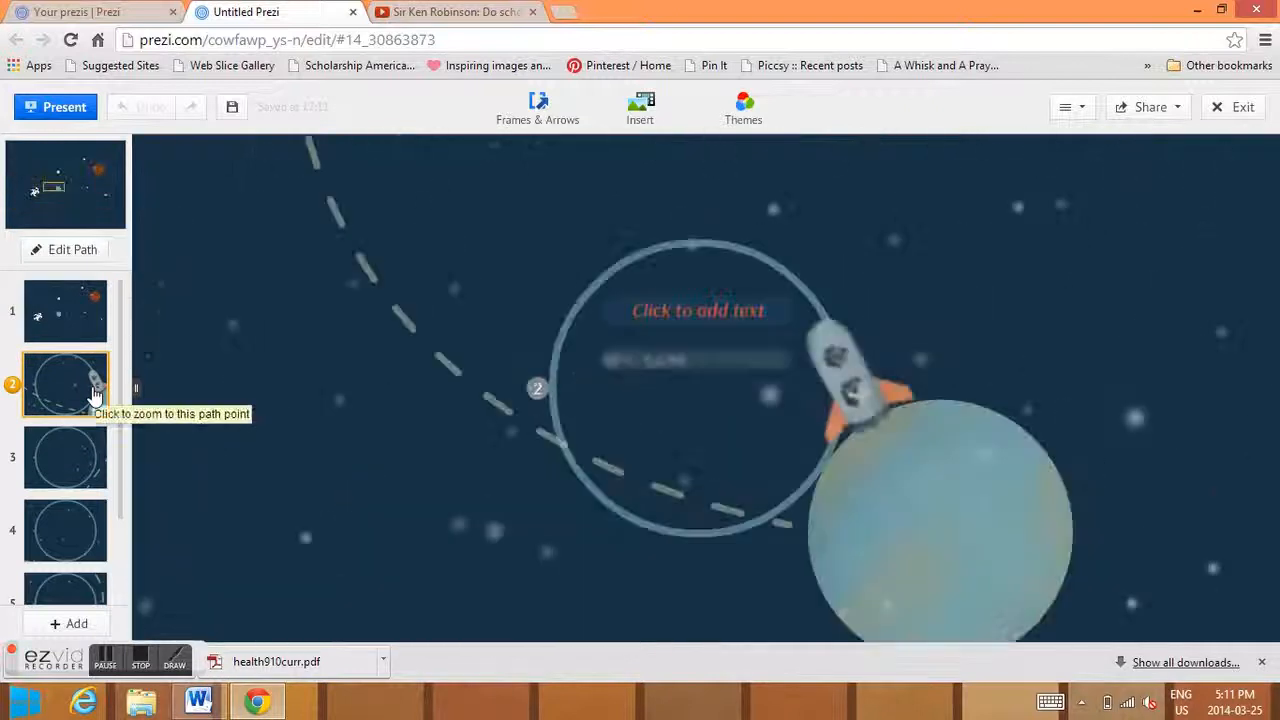
{"action": "left_click", "coordinate": [72, 453]}
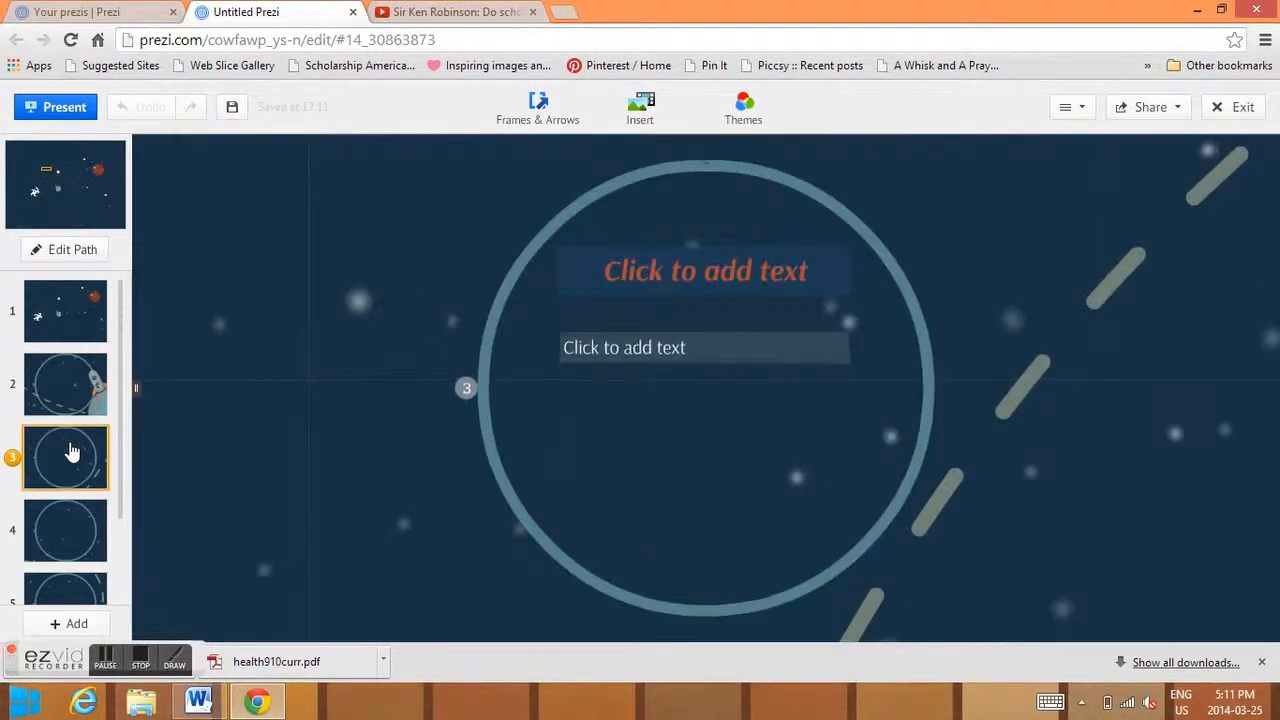
{"action": "left_click", "coordinate": [72, 518]}
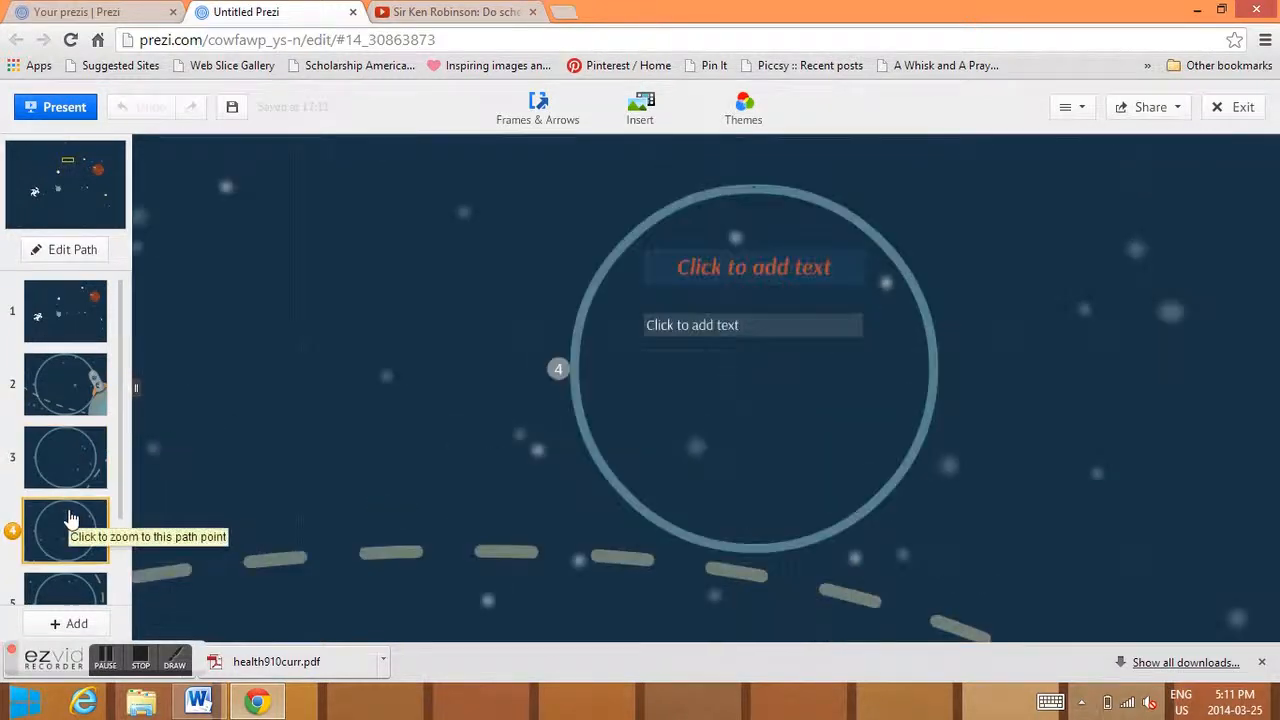
{"action": "left_click", "coordinate": [77, 588]}
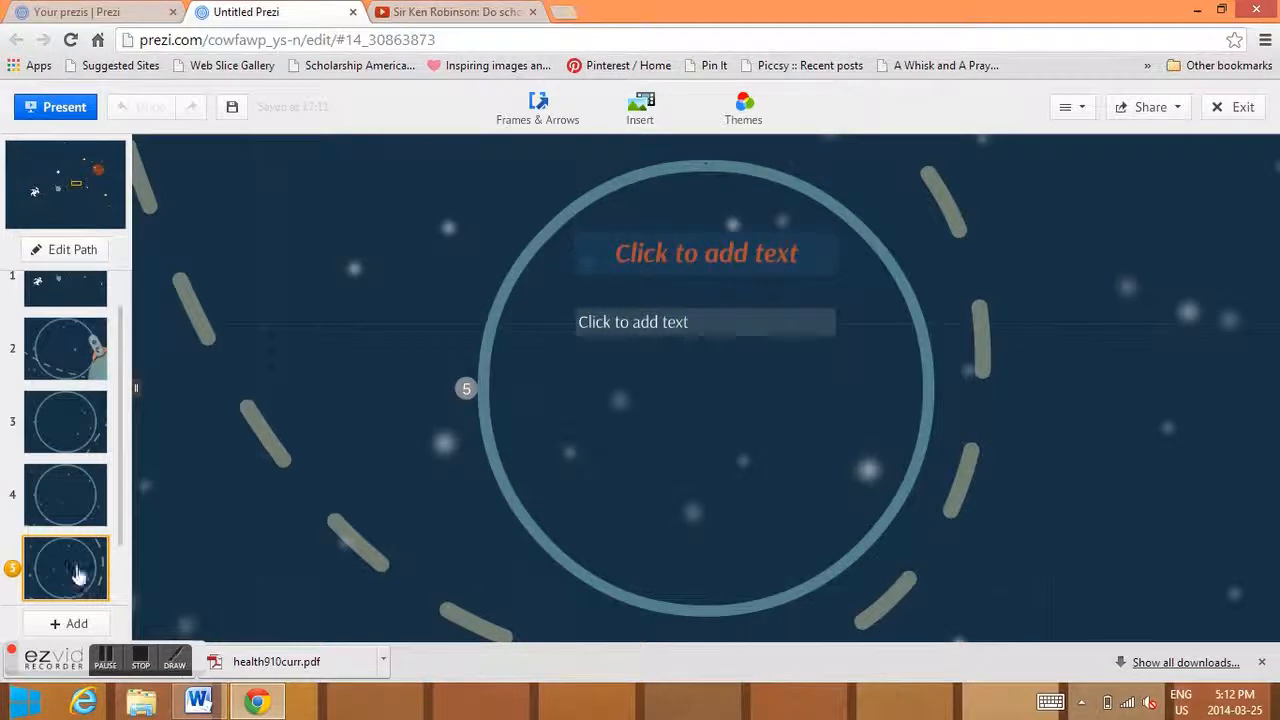
{"action": "left_click", "coordinate": [80, 298]}
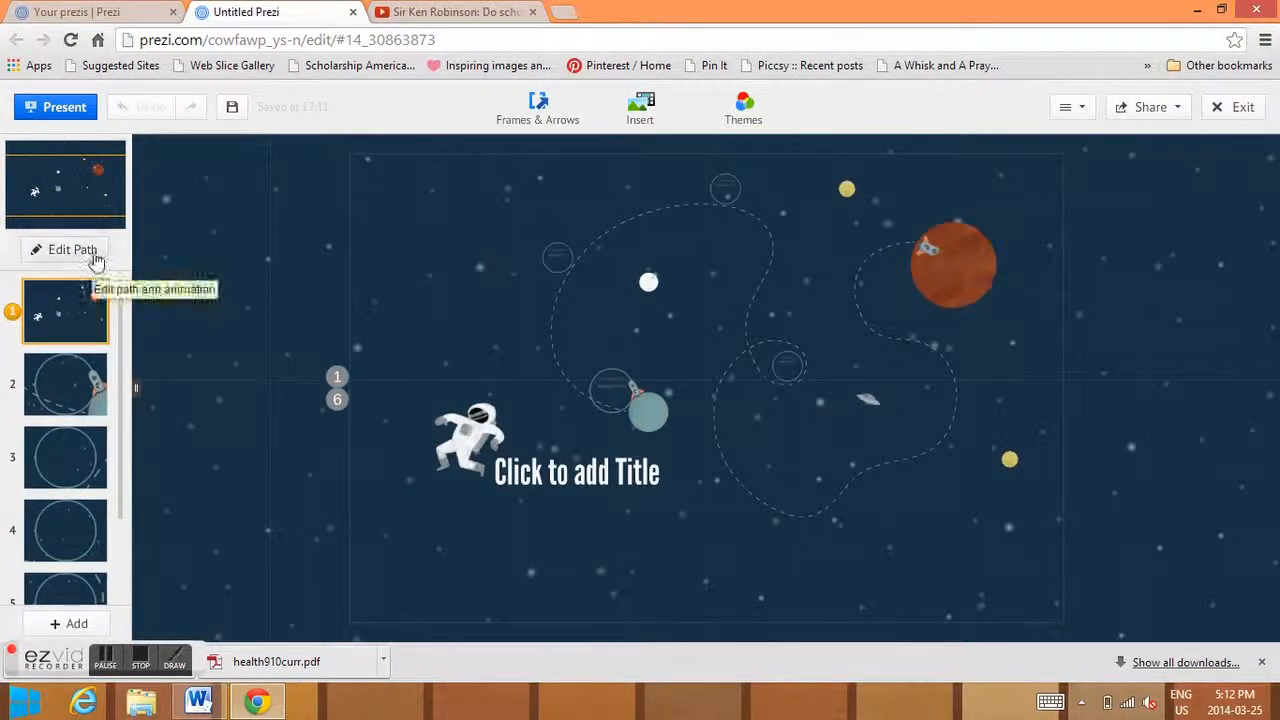
{"action": "left_click", "coordinate": [72, 250]}
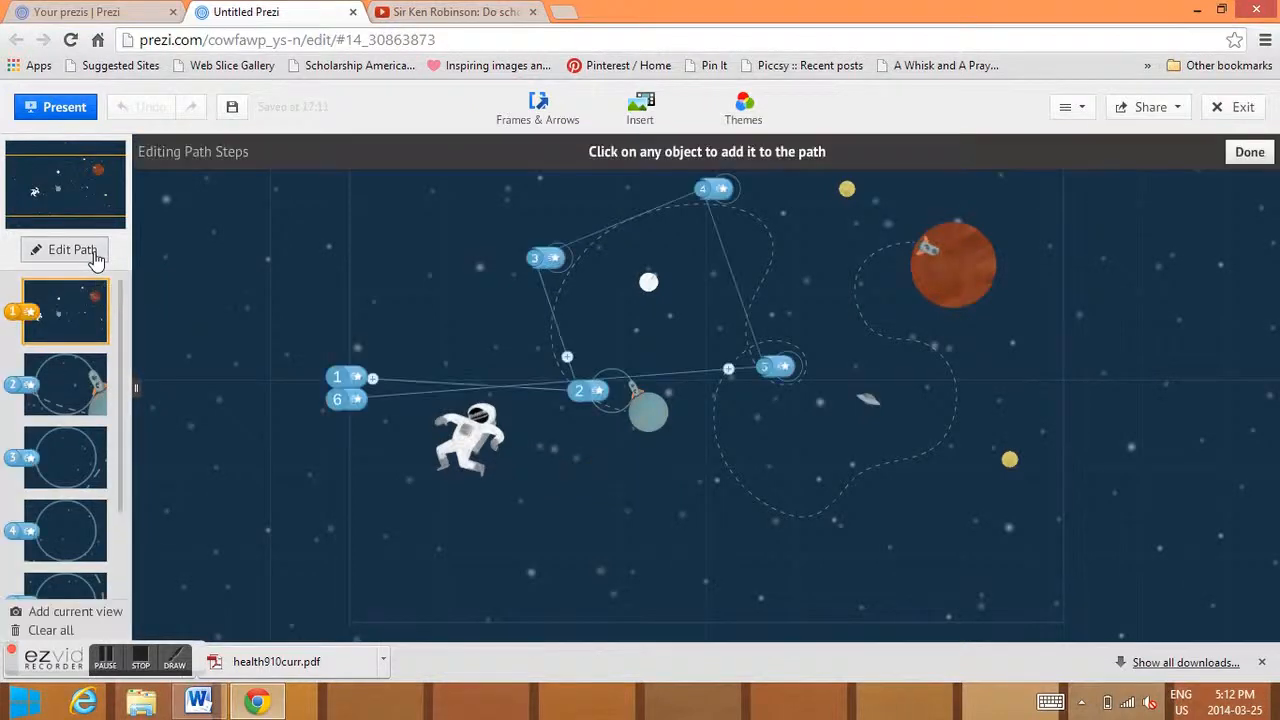
{"action": "left_click", "coordinate": [96, 258]}
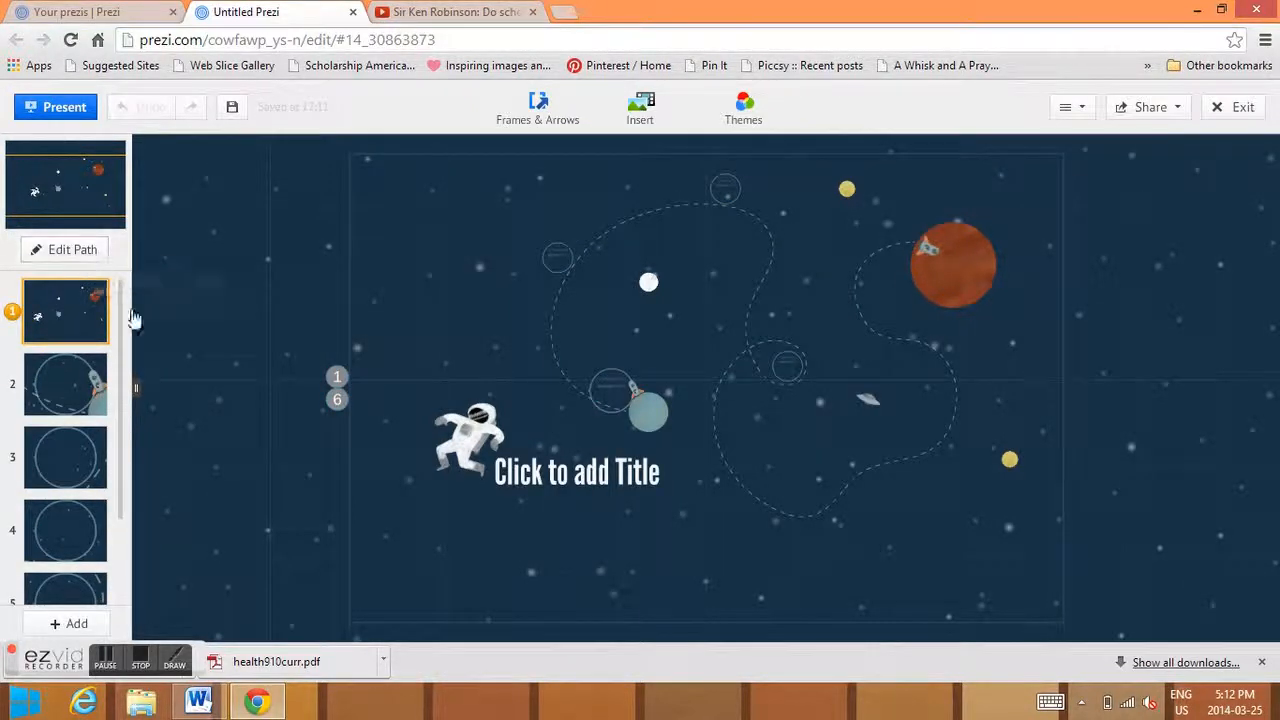
- Fill in the title on the overview frame with "How to use Prezi"
{"action": "left_click", "coordinate": [598, 484]}
{"action": "type", "text": "How to"}
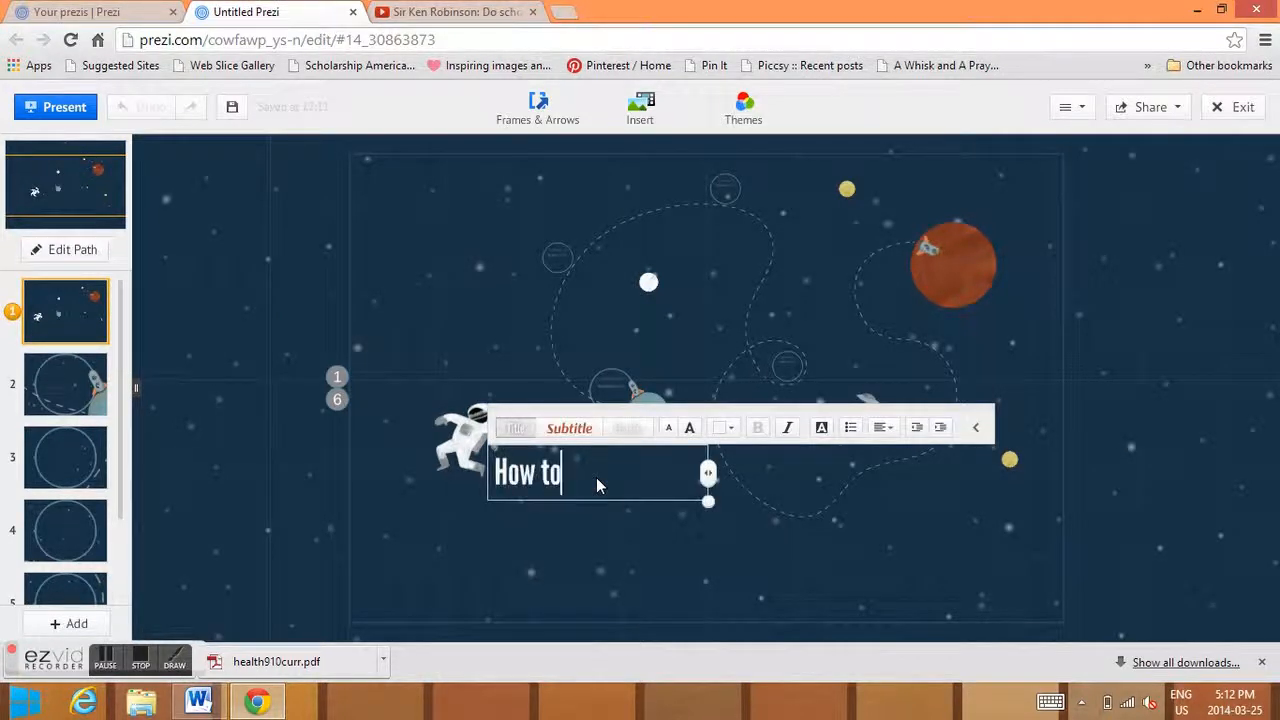
{"action": "type", "text": " use Prezi"}
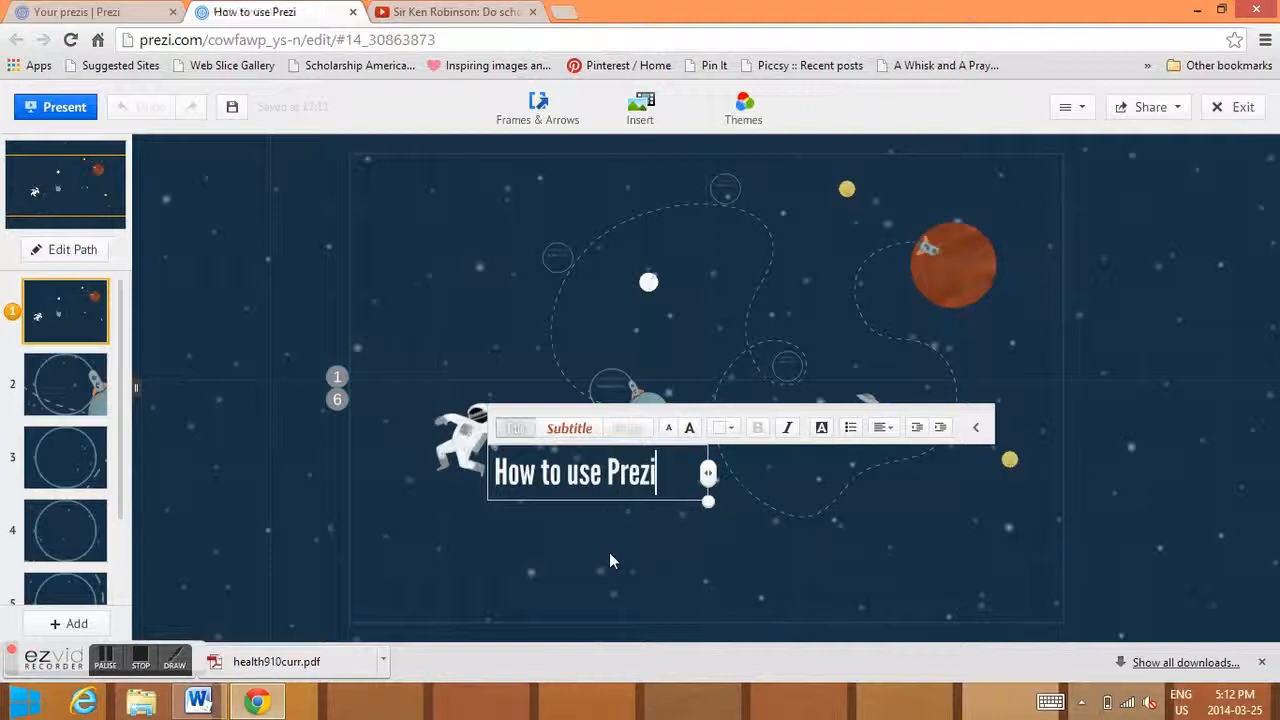
{"action": "double_click", "coordinate": [571, 435]}
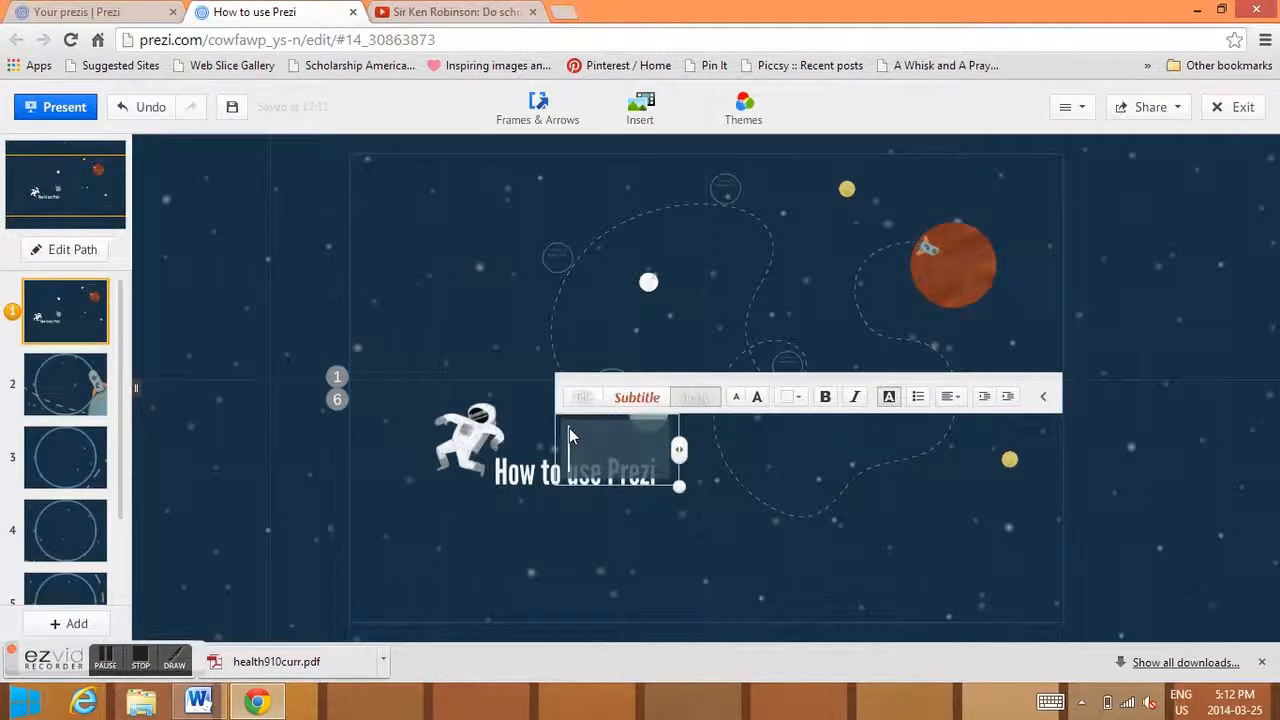
- Set the subtitle of path frame 2, beside the rocket, to "Step One"
{"action": "left_click", "coordinate": [63, 391]}
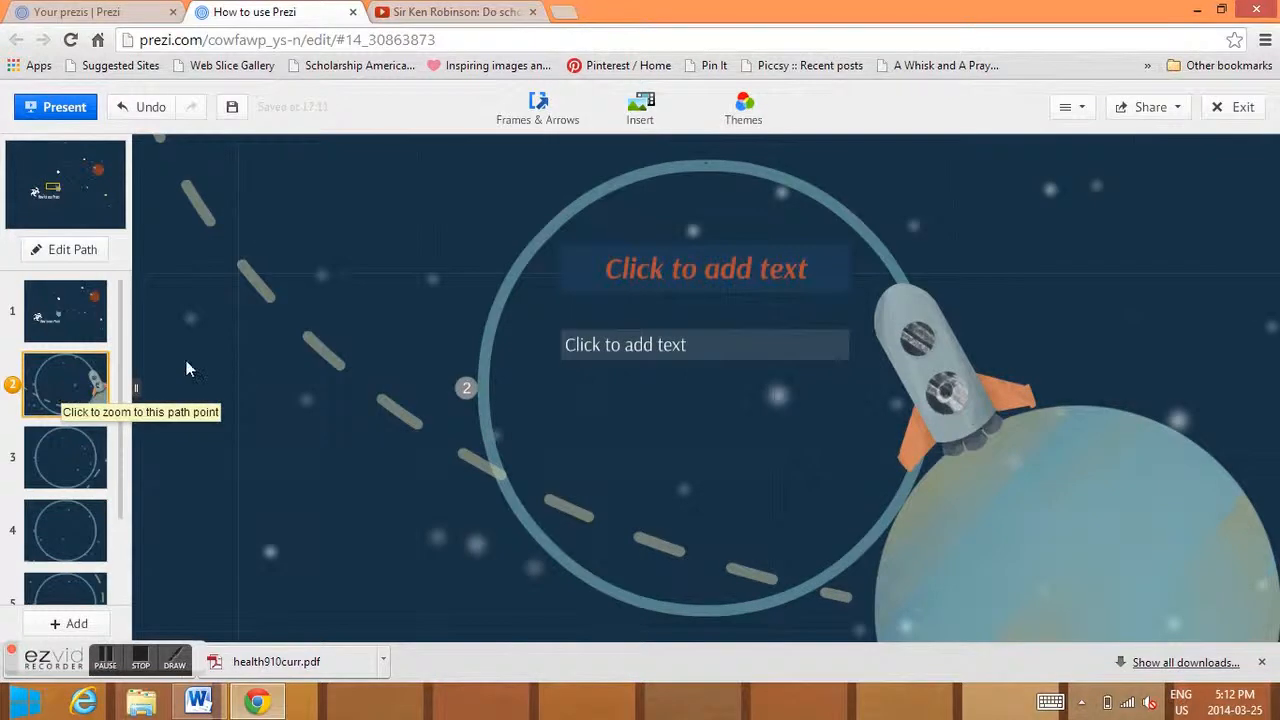
{"action": "left_click", "coordinate": [654, 273]}
{"action": "type", "text": "S"}
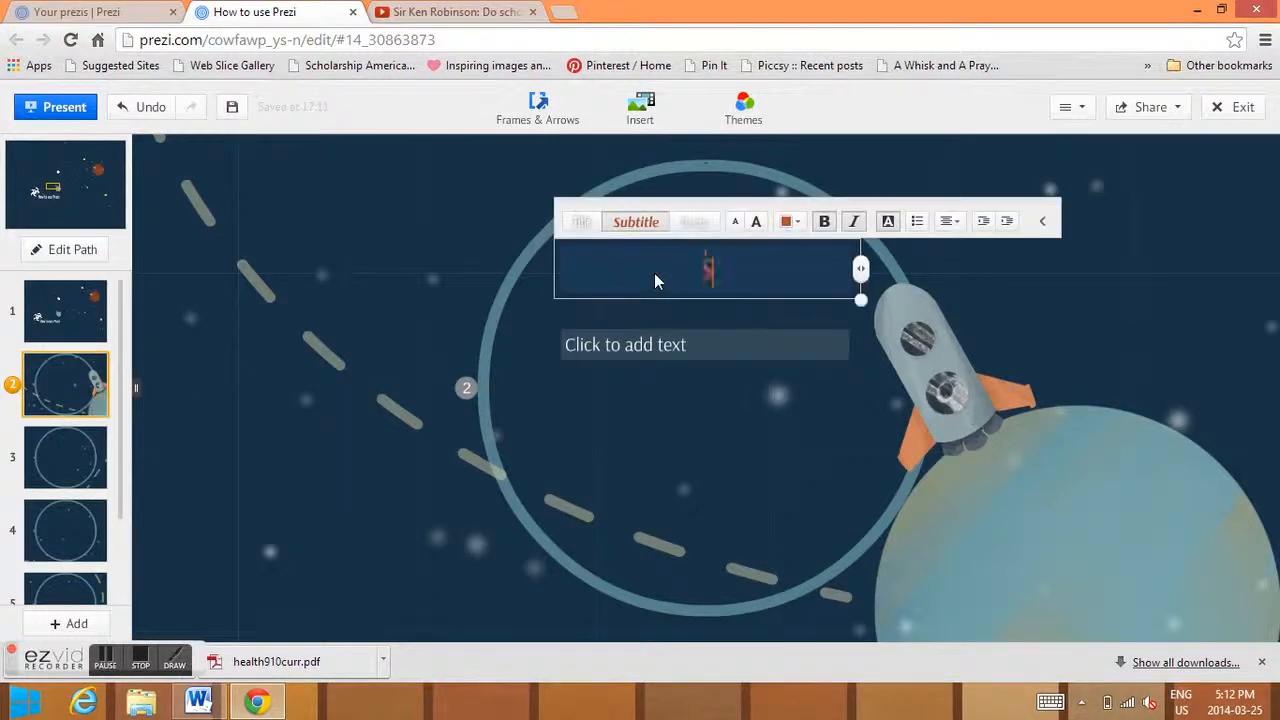
{"action": "type", "text": "tep One"}
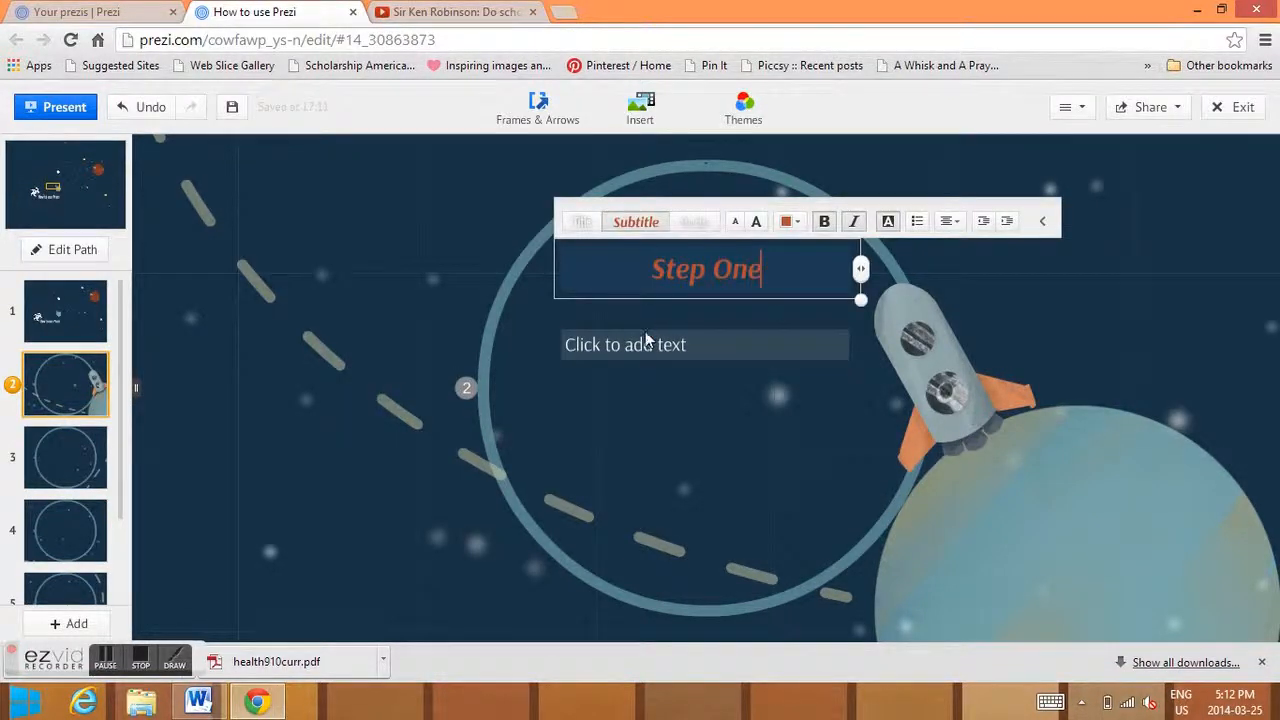
- Begin the body text under "Step One" with "Practice zooming in and out of the frames."
{"action": "left_click", "coordinate": [647, 345]}
{"action": "type", "text": "Pract"}
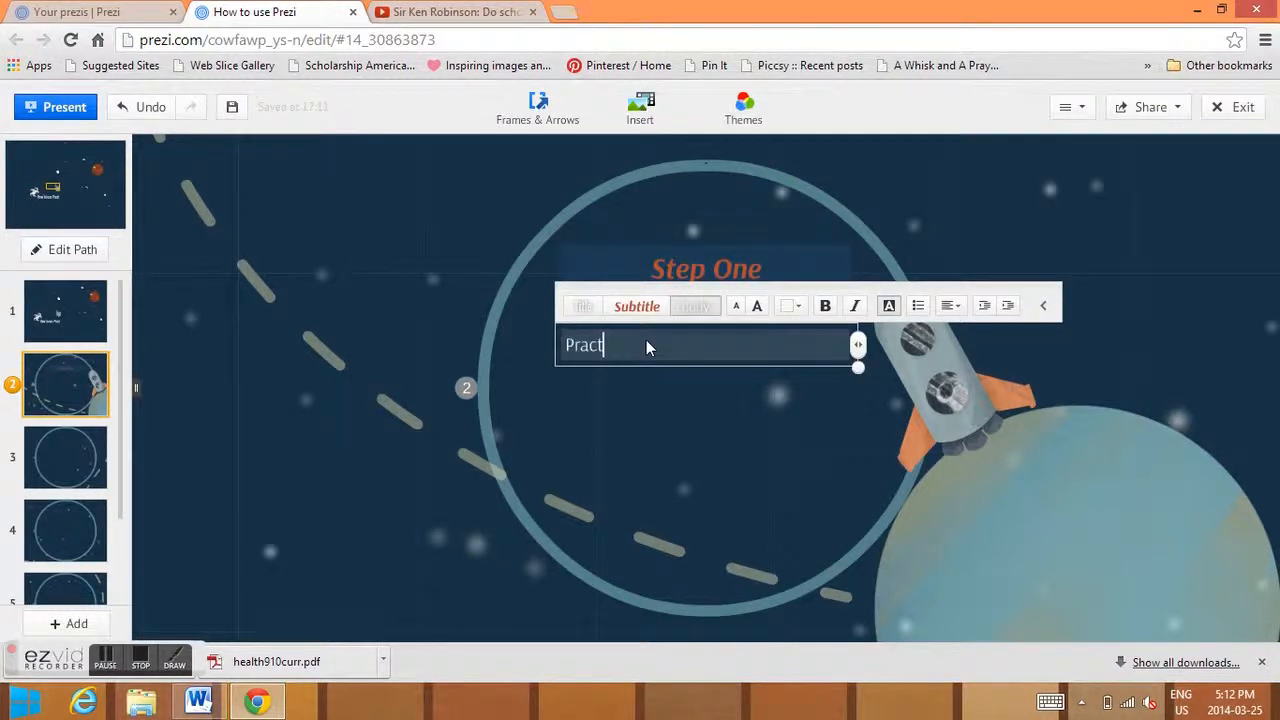
{"action": "type", "text": "ice zooming in and out of the "}
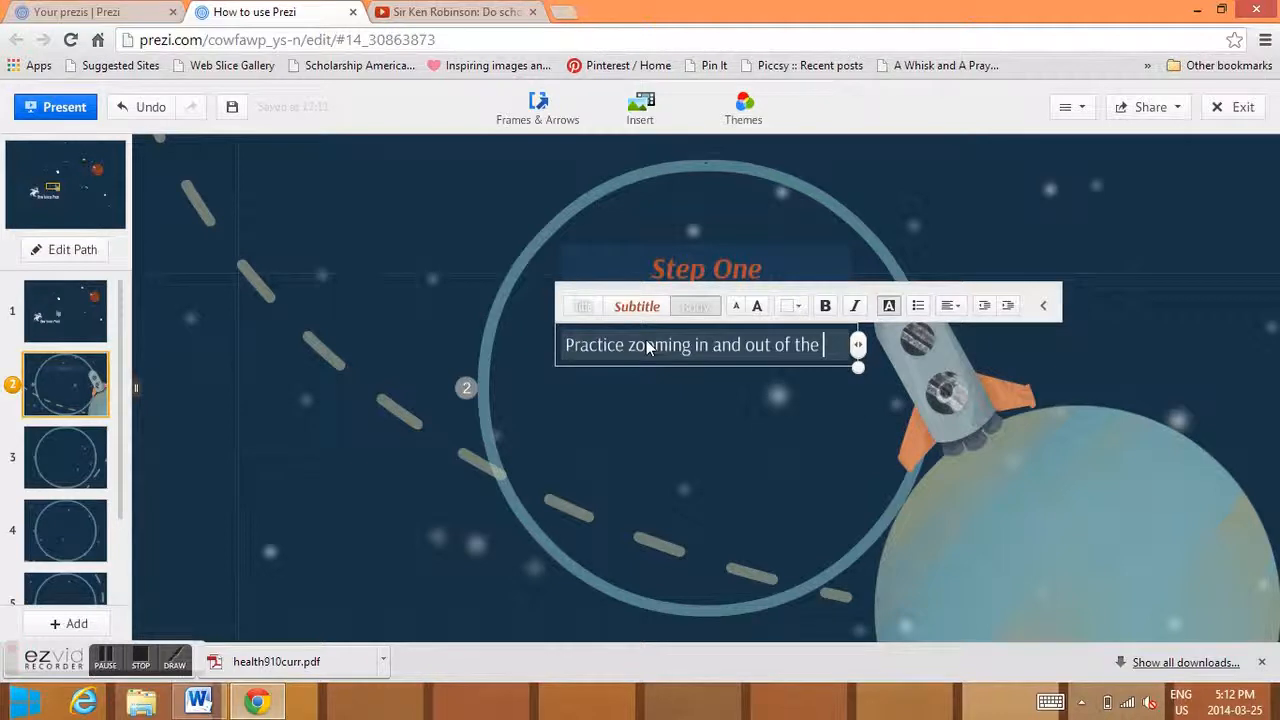
{"action": "type", "text": "firames. "}
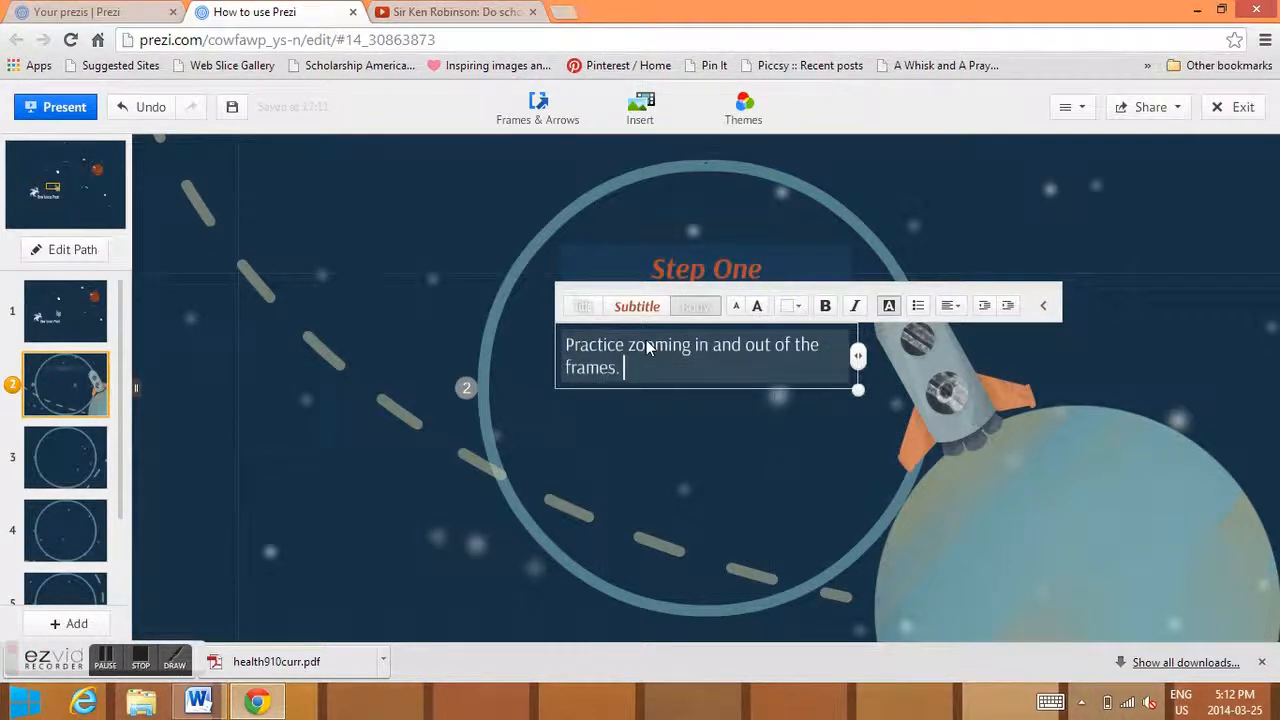
- Continue the body text with "You can edit the path your Prezi follows at any time. You may also add frames if you need more."
{"action": "type", "text": "You can edit "}
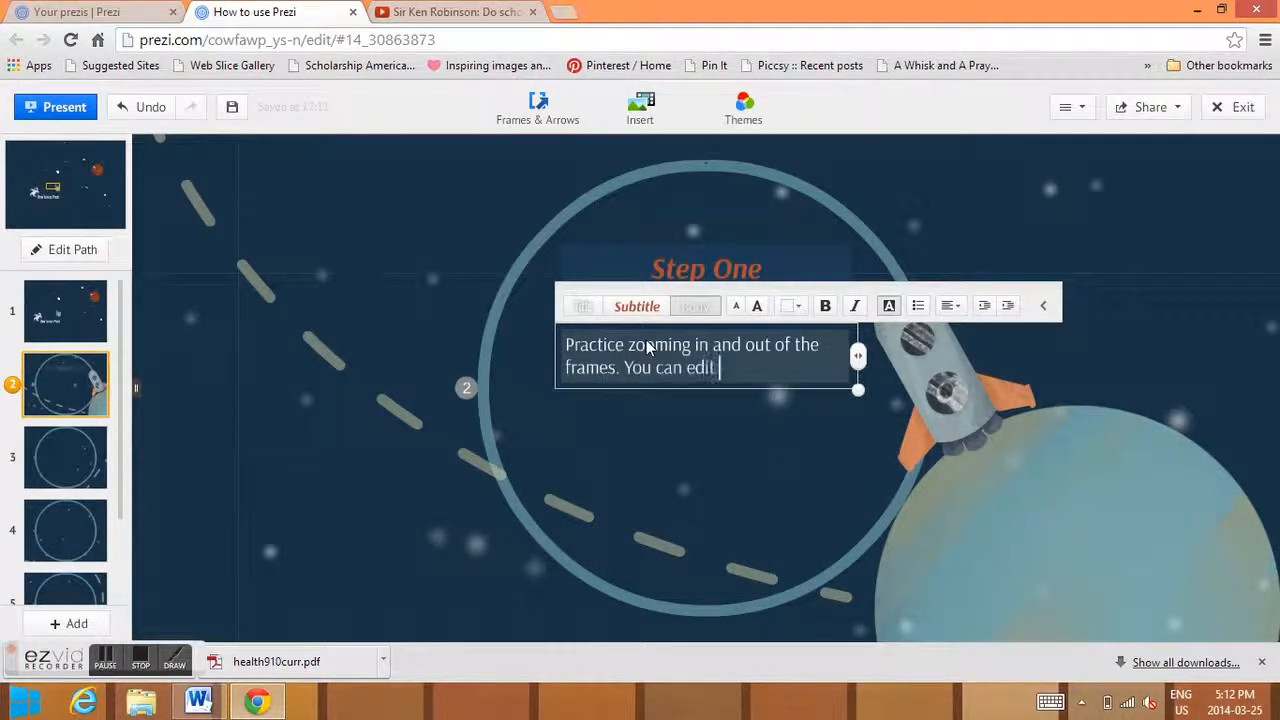
{"action": "type", "text": "the path your"}
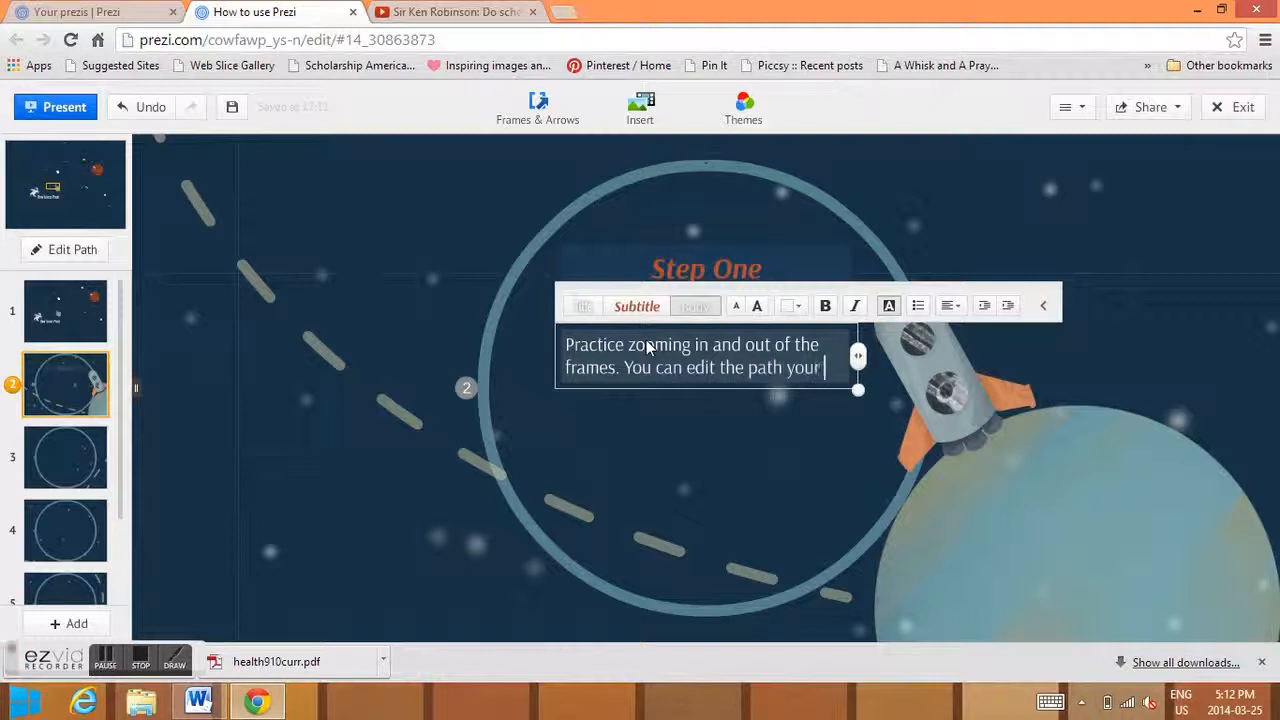
{"action": "type", "text": " Prezi follow"}
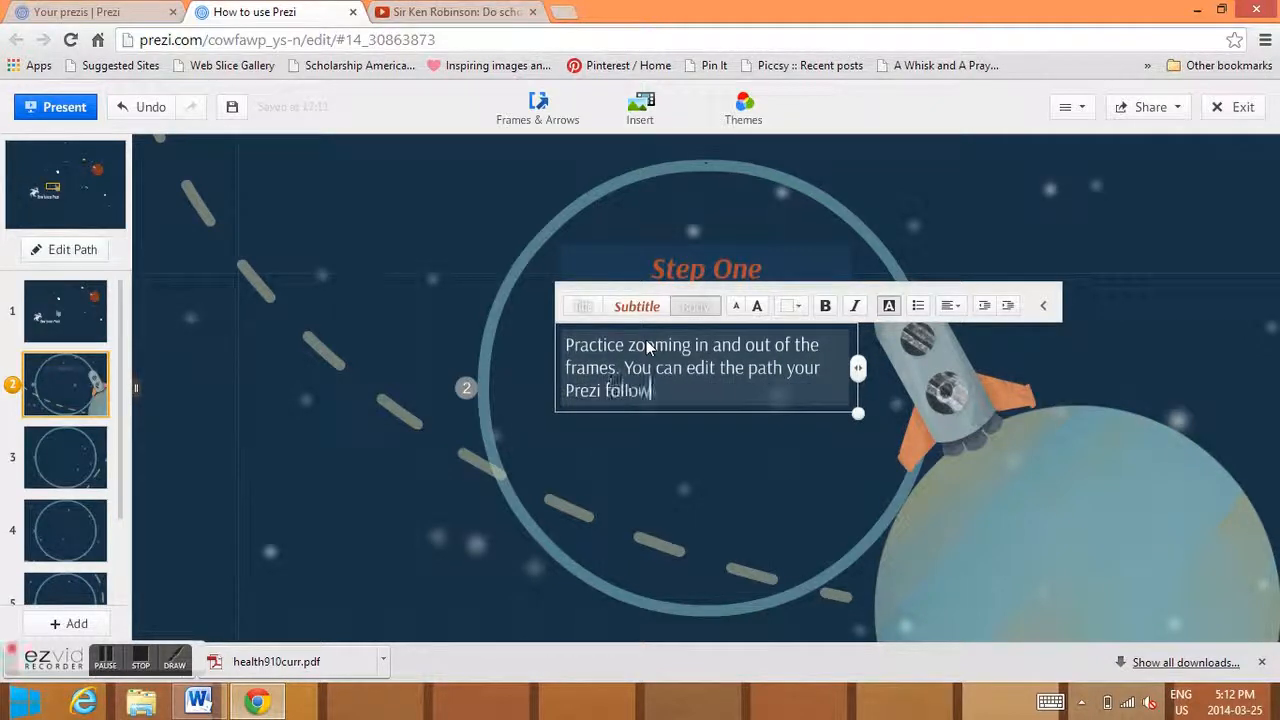
{"action": "type", "text": "s al any time. You "}
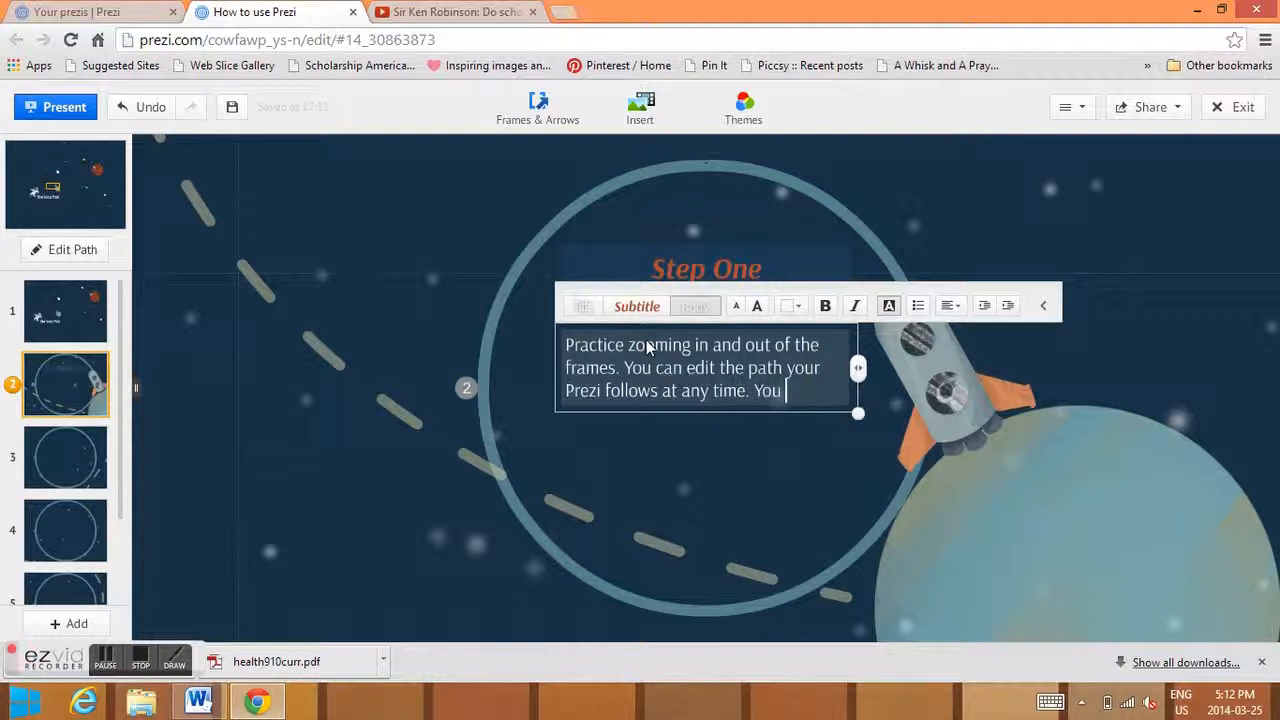
{"action": "type", "text": "may also add fr"}
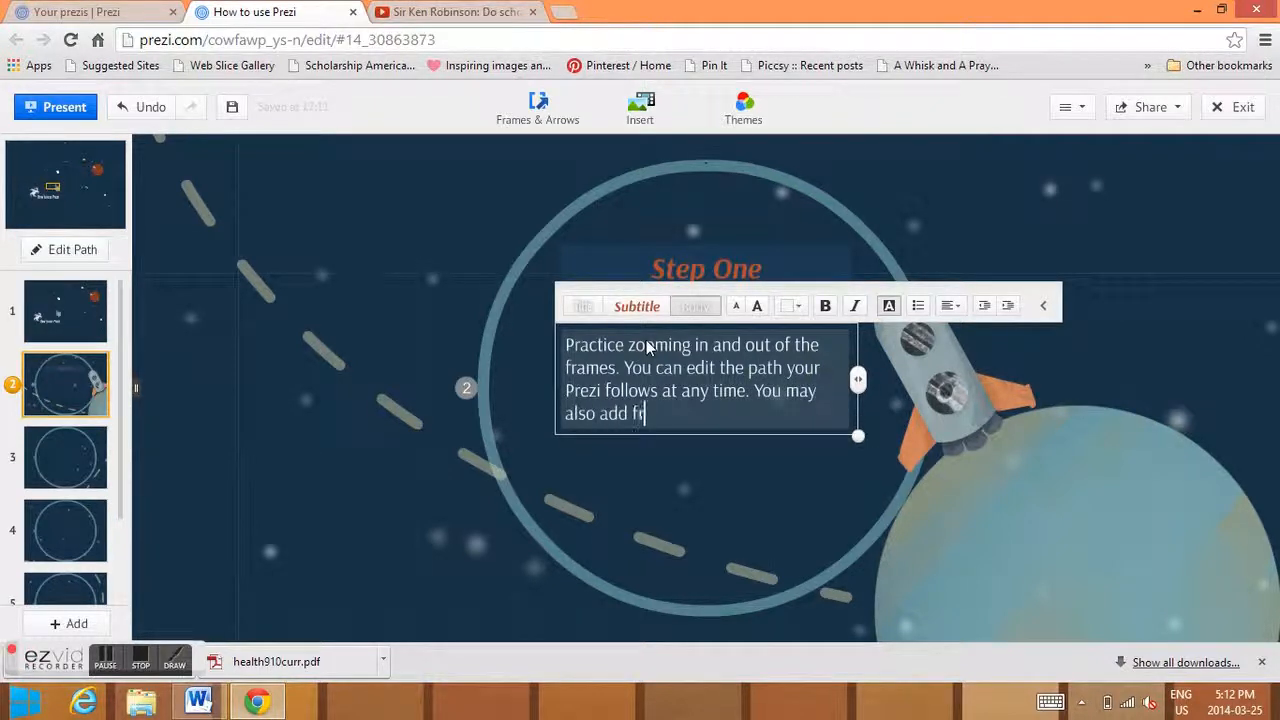
{"action": "type", "text": "ames if yo"}
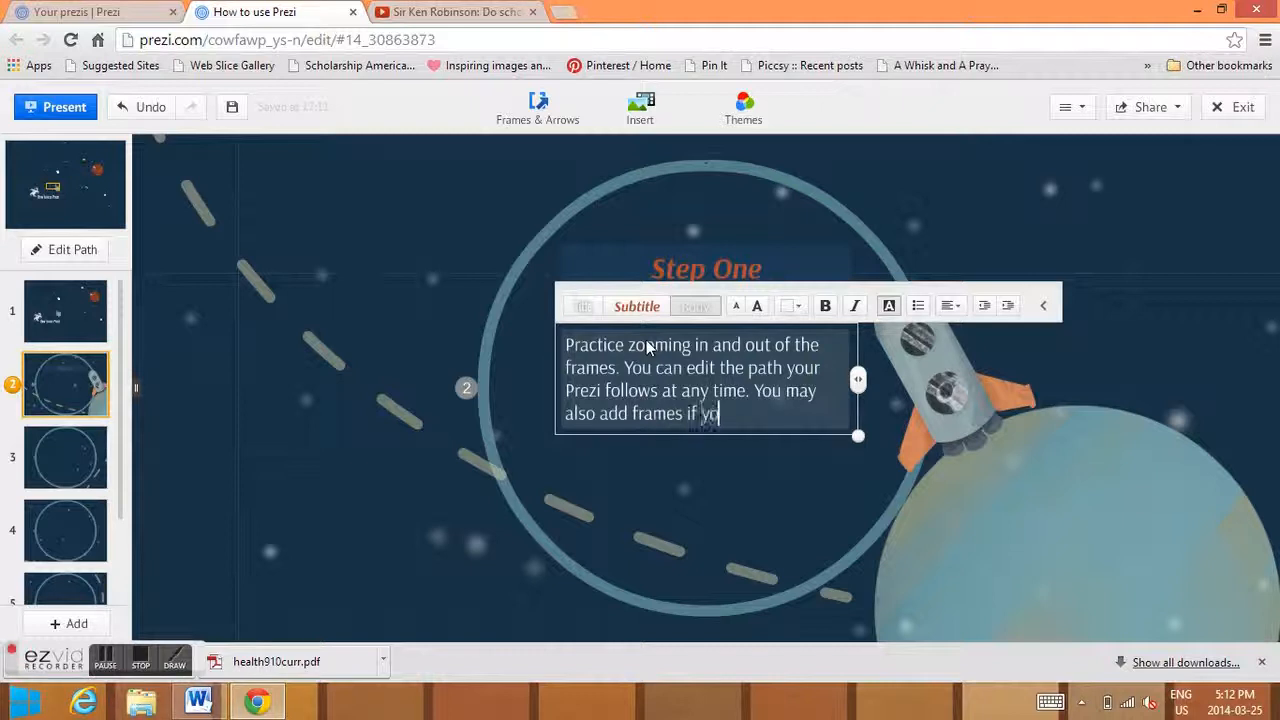
{"action": "type", "text": "u need more."}
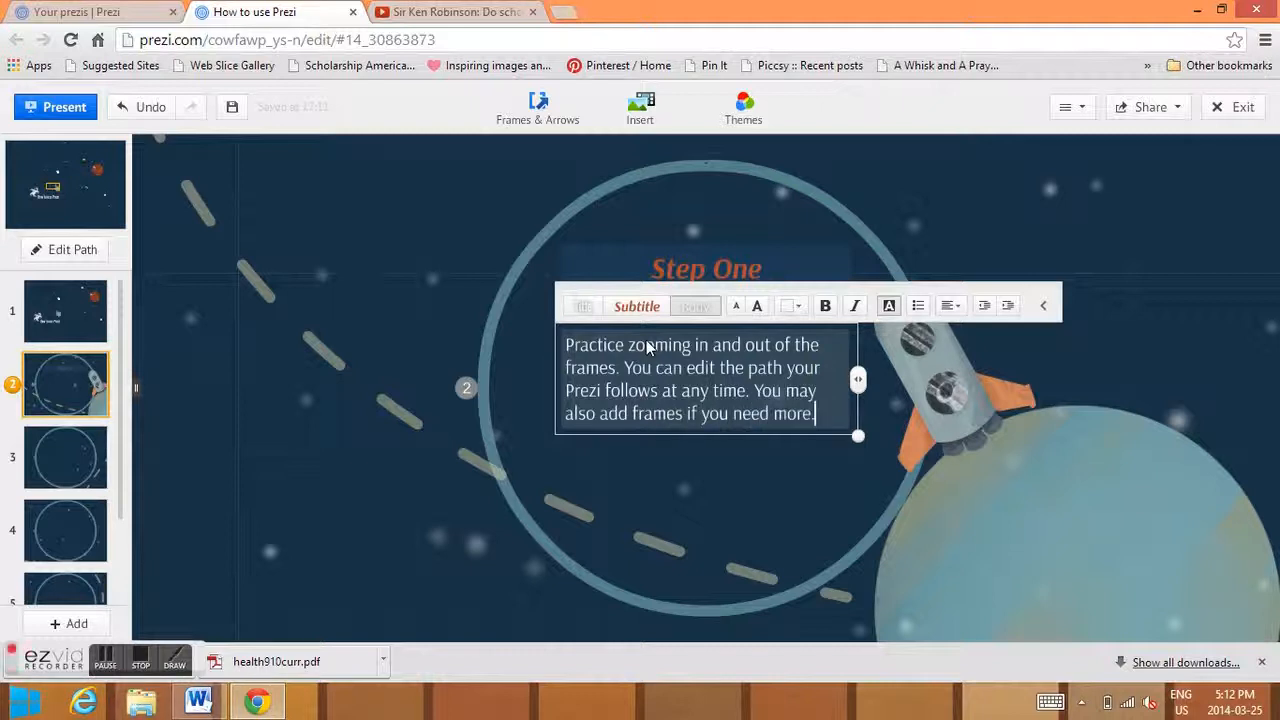
{"action": "left_click", "coordinate": [712, 498]}
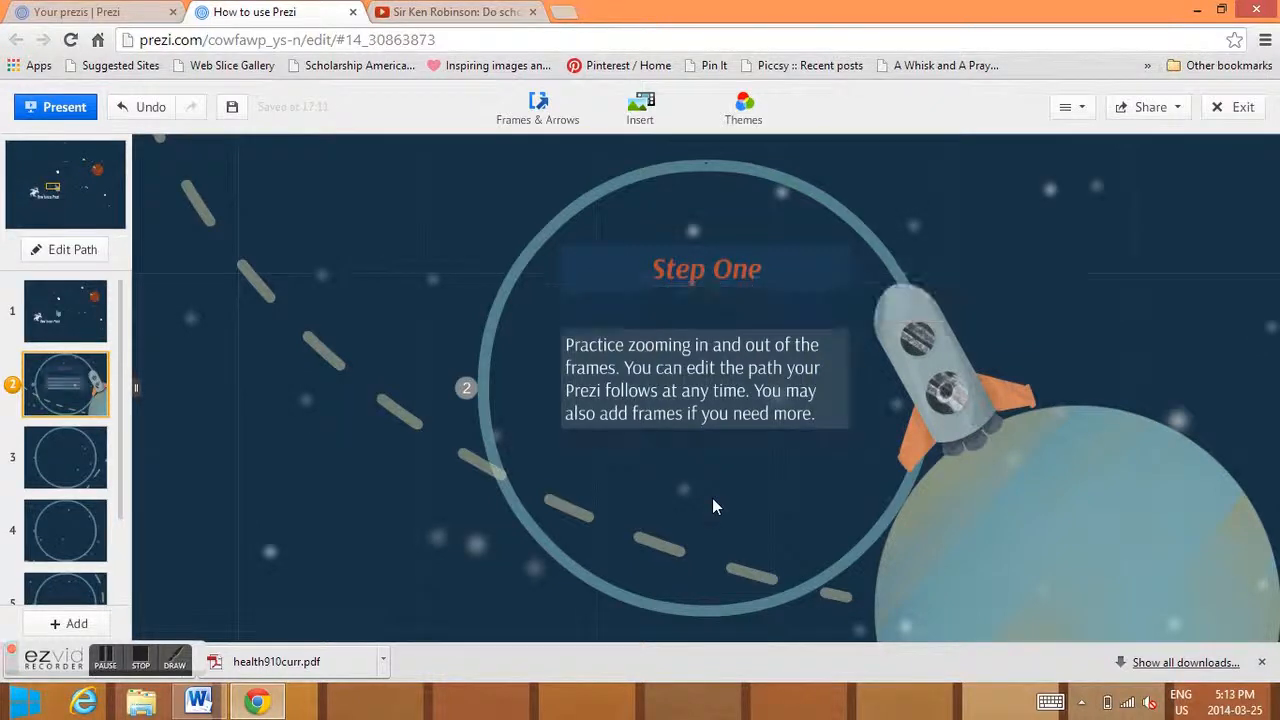
- Set the subtitle of path frame 3 to "Step Two"
{"action": "left_click", "coordinate": [77, 472]}
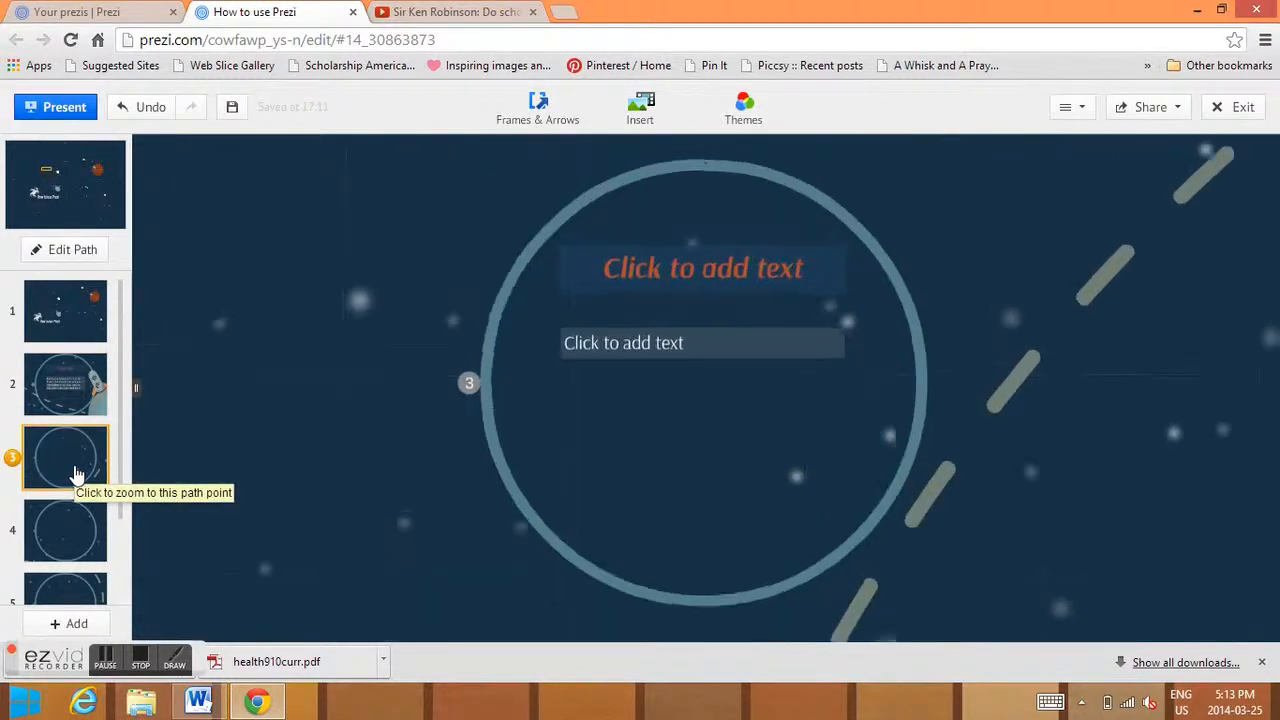
{"action": "left_click", "coordinate": [679, 276]}
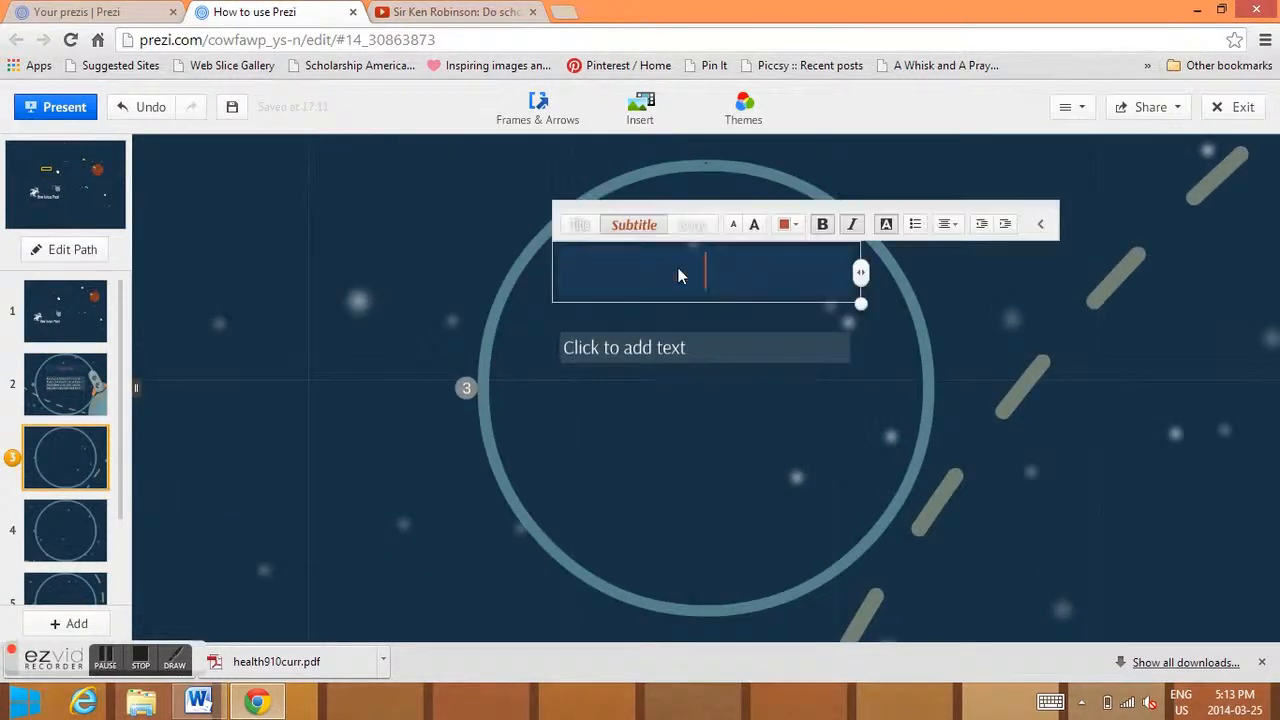
{"action": "type", "text": "Step Two"}
- Begin the body text under "Step Two" with "Add your titles and text. You can change the font, font size, style,"
{"action": "left_click", "coordinate": [661, 349]}
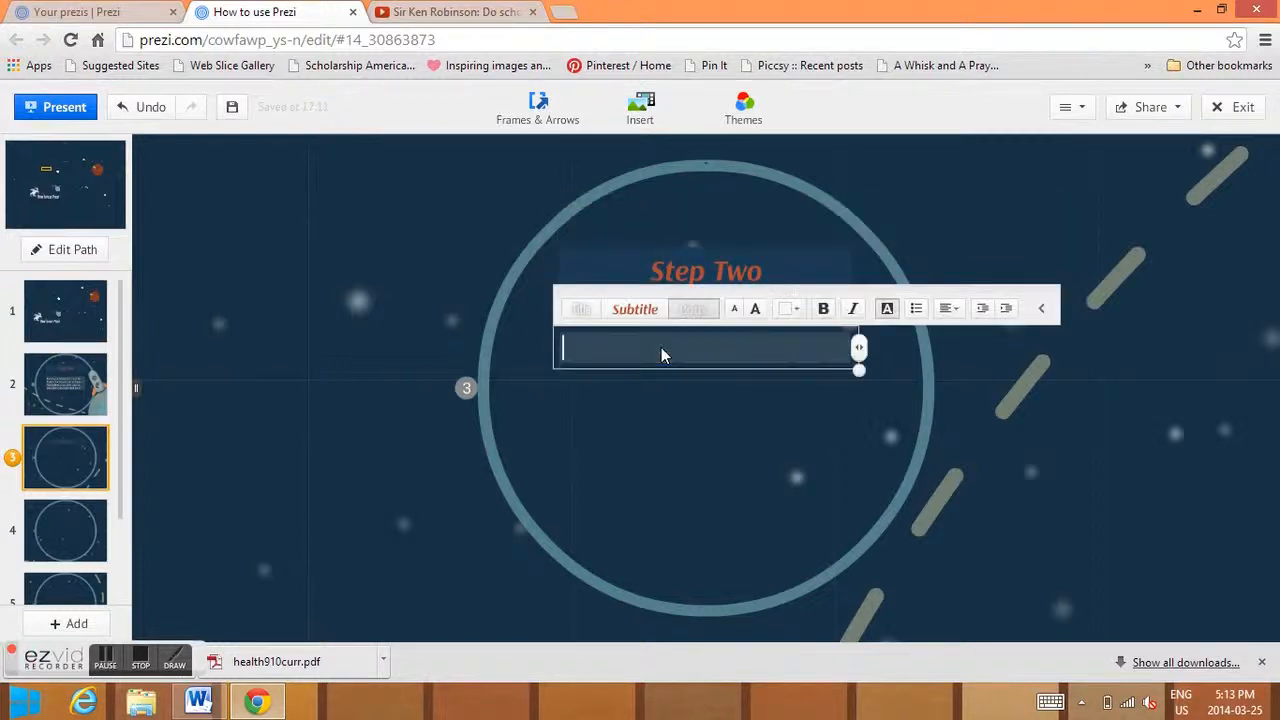
{"action": "type", "text": "Add your ti"}
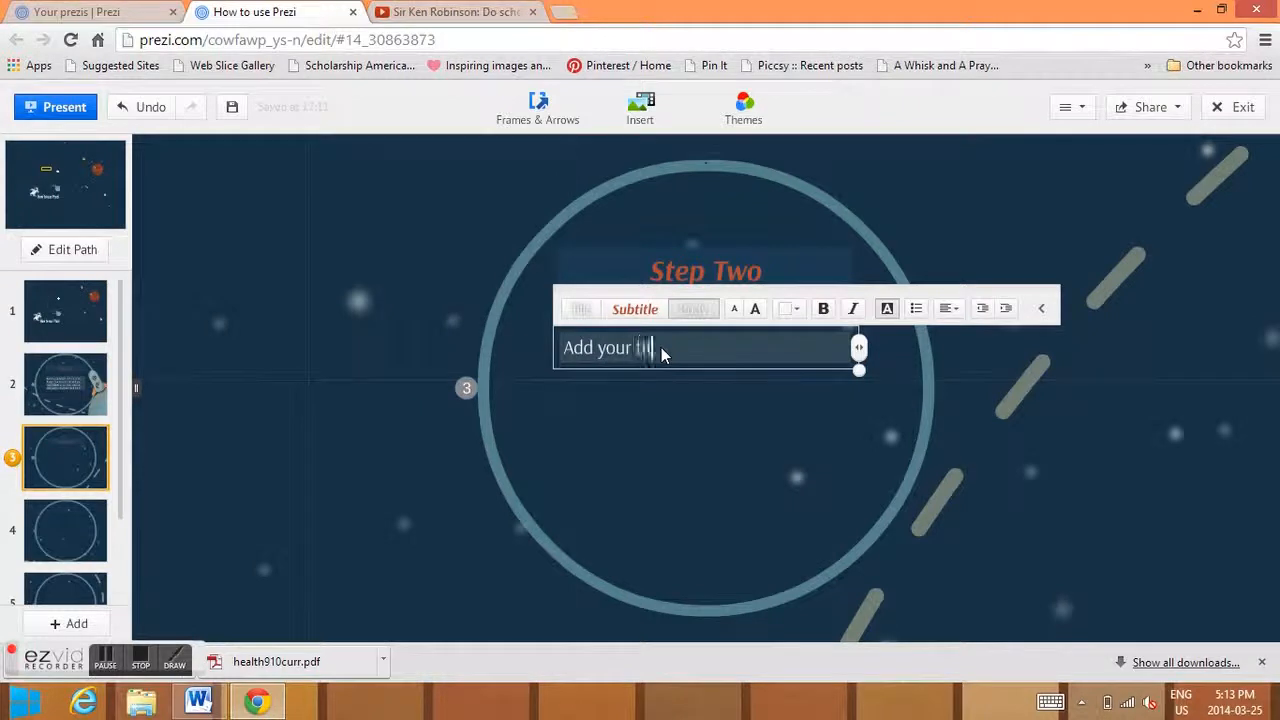
{"action": "type", "text": "tles and text. You can change the"}
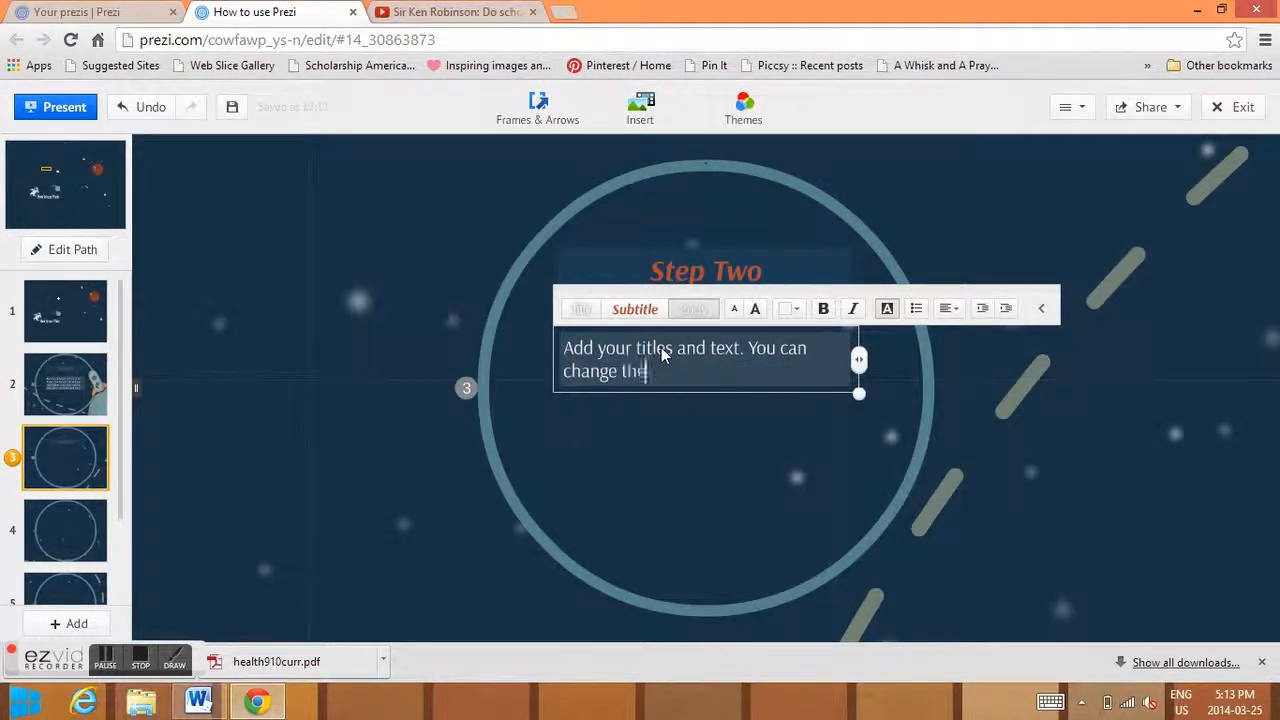
{"action": "type", "text": " font, font size, yo"}
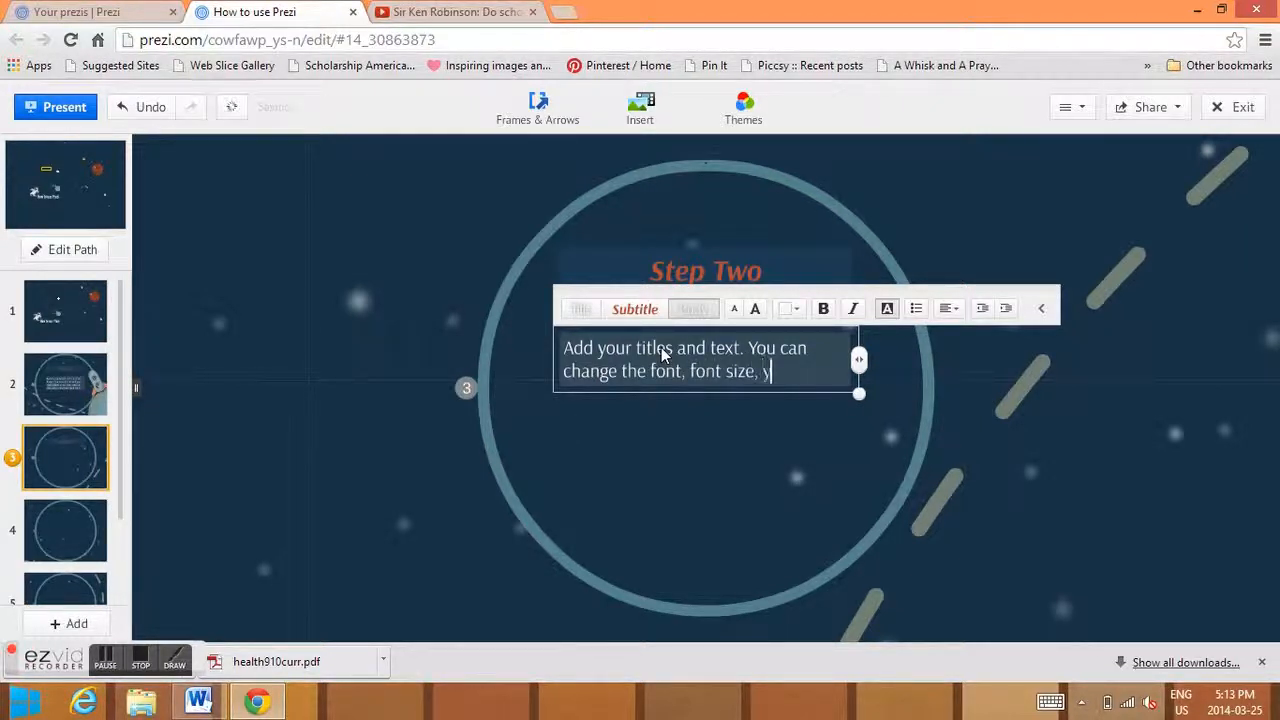
{"action": "key", "text": "BackSpace"}
{"action": "key", "text": "BackSpace"}
{"action": "type", "text": "style, "}
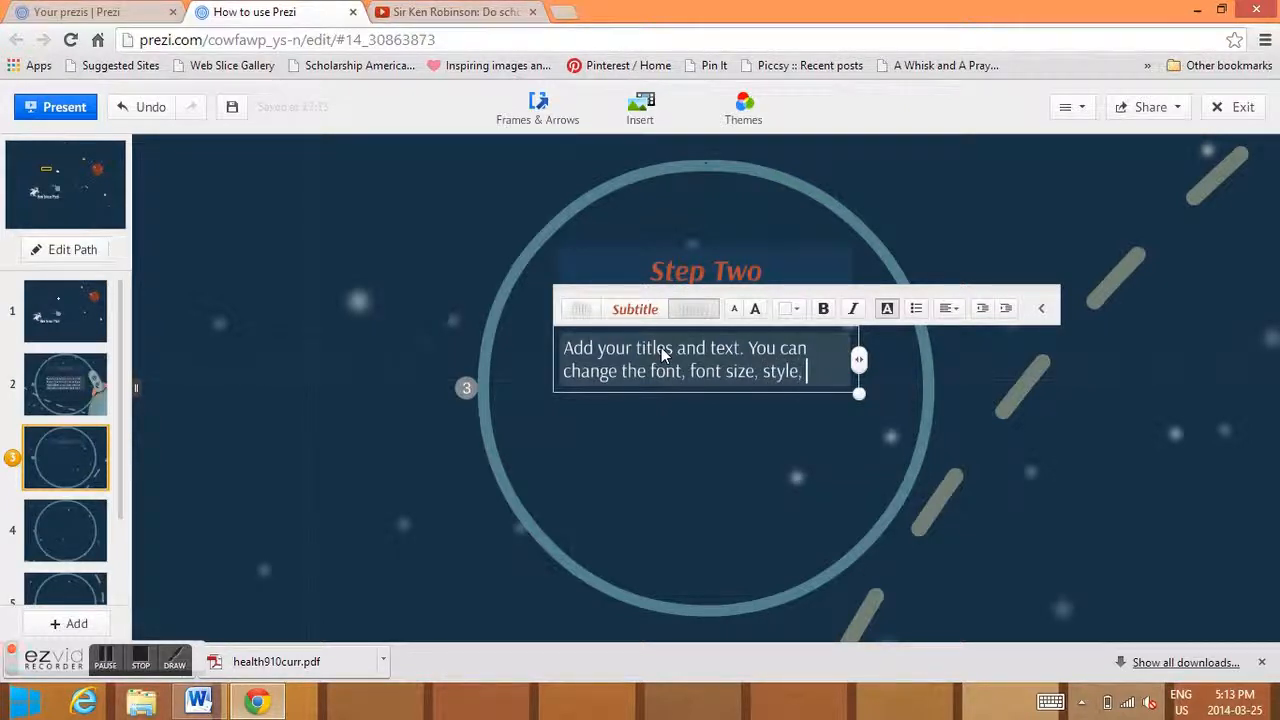
- Finish the "Step Two" body text with "colour, and formatting of your font by using the toolbar above."
{"action": "type", "text": "colour, "}
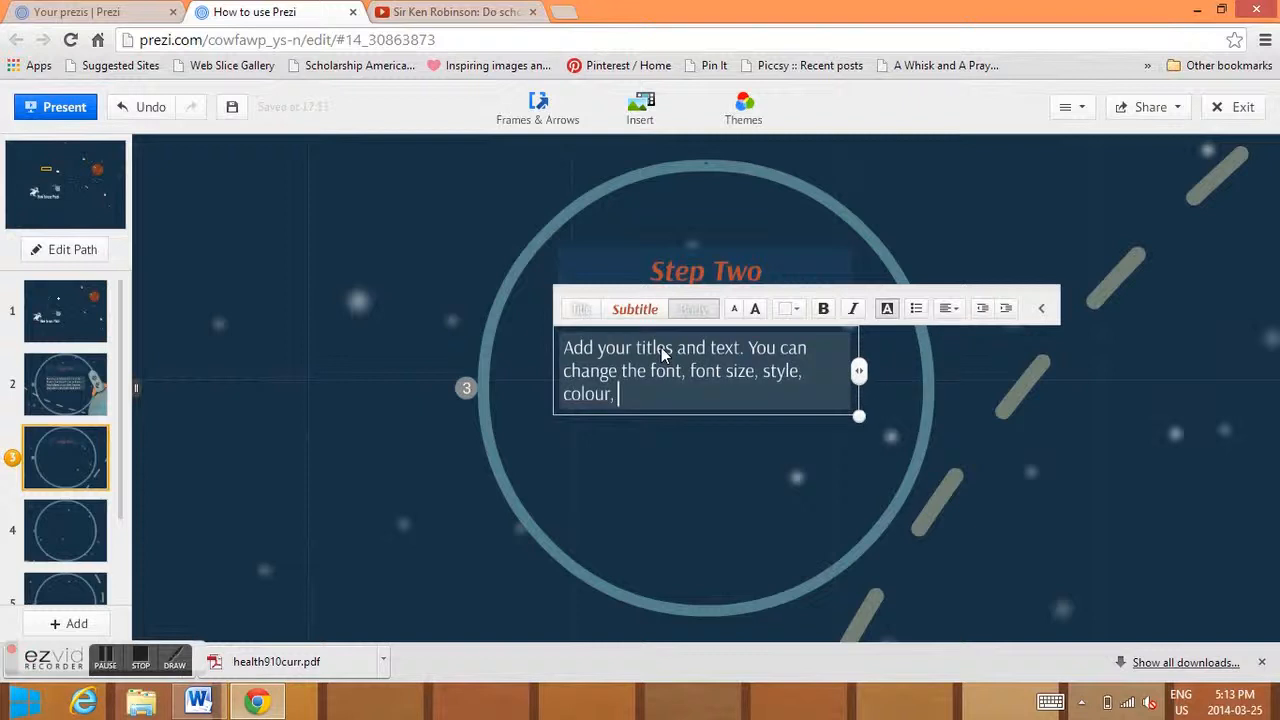
{"action": "type", "text": "and formatting"}
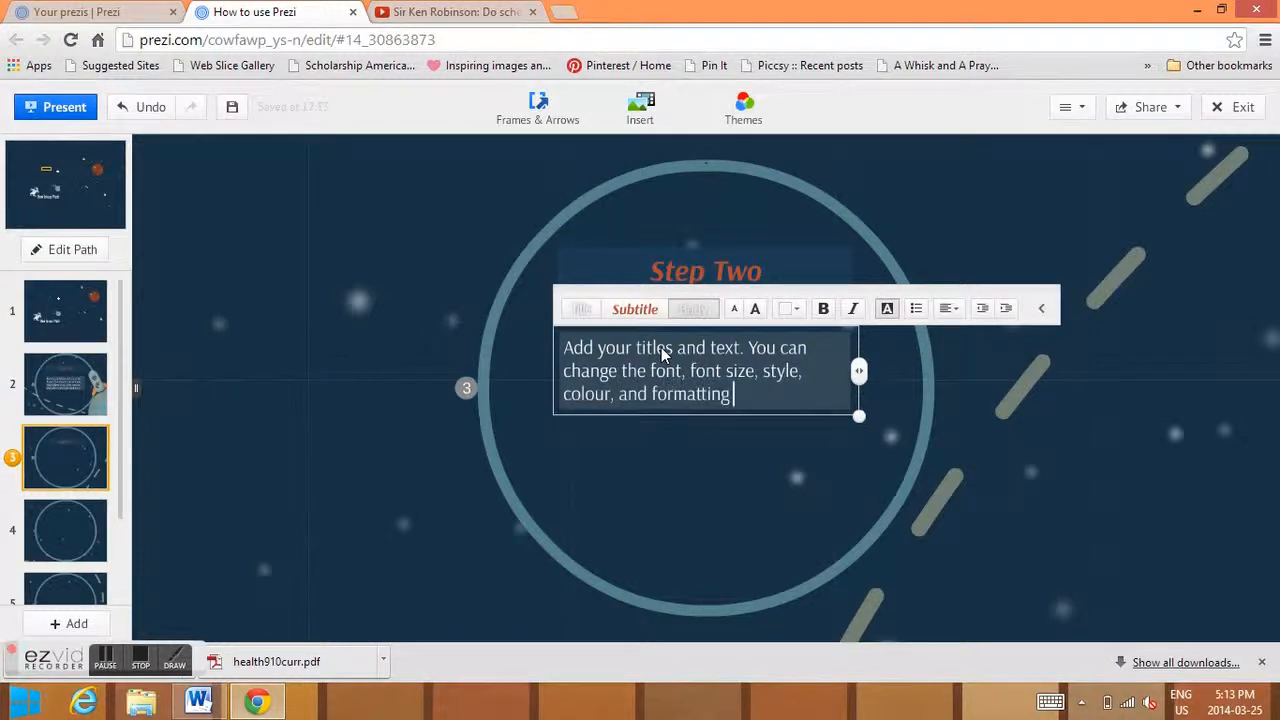
{"action": "type", "text": " of your font by using the toolba"}
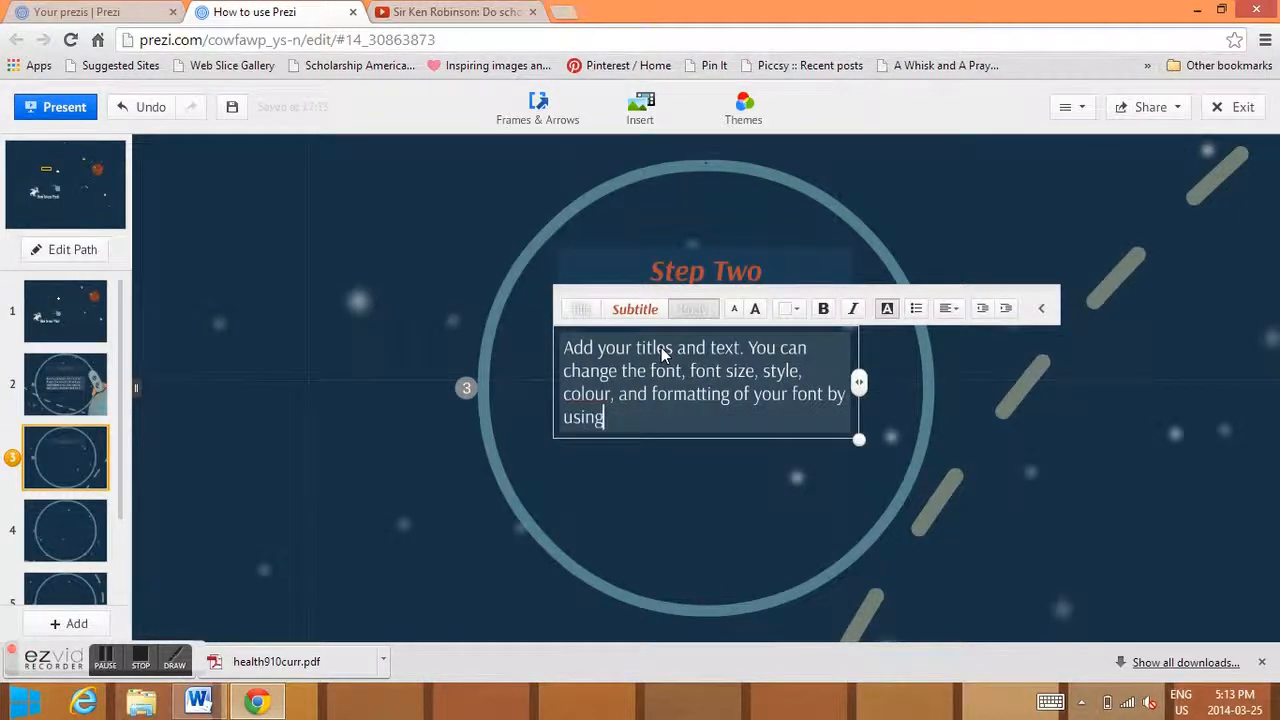
{"action": "type", "text": "r "}
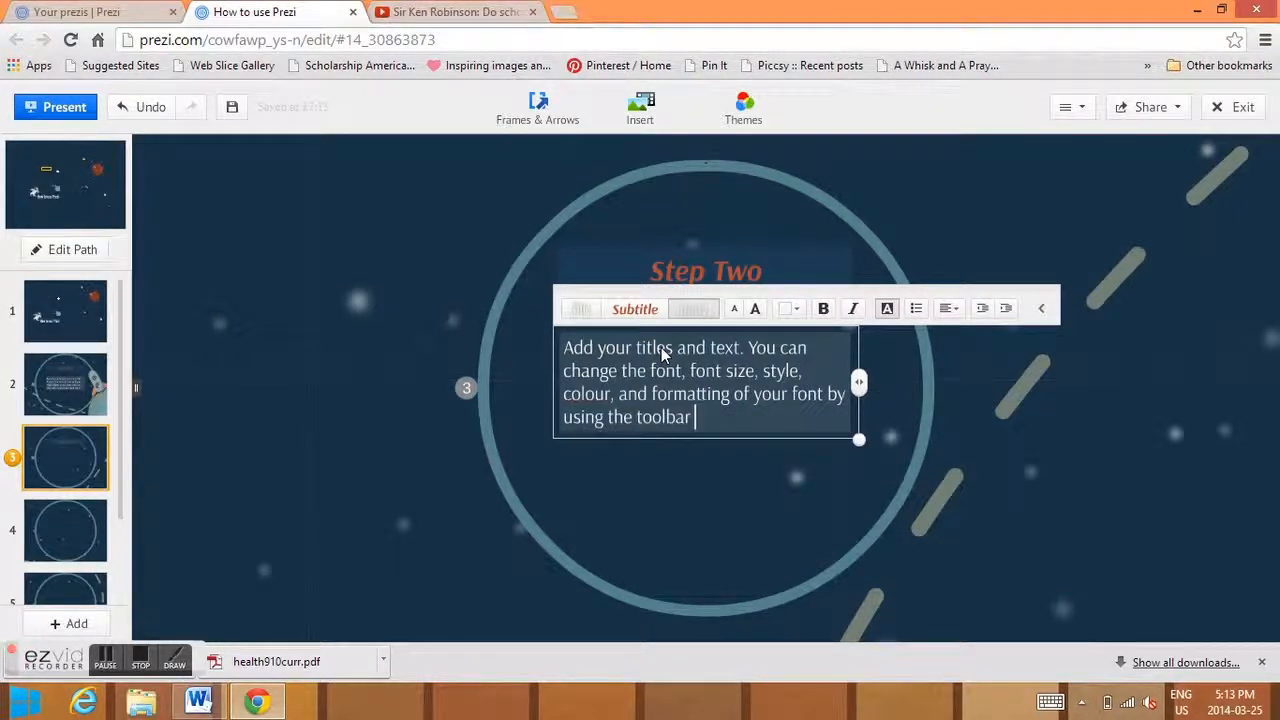
{"action": "type", "text": "above."}
- Enlarge the "Step Two" body text by two size increments and colour it bright yellow
{"action": "left_click", "coordinate": [756, 310]}
{"action": "left_click", "coordinate": [756, 312]}
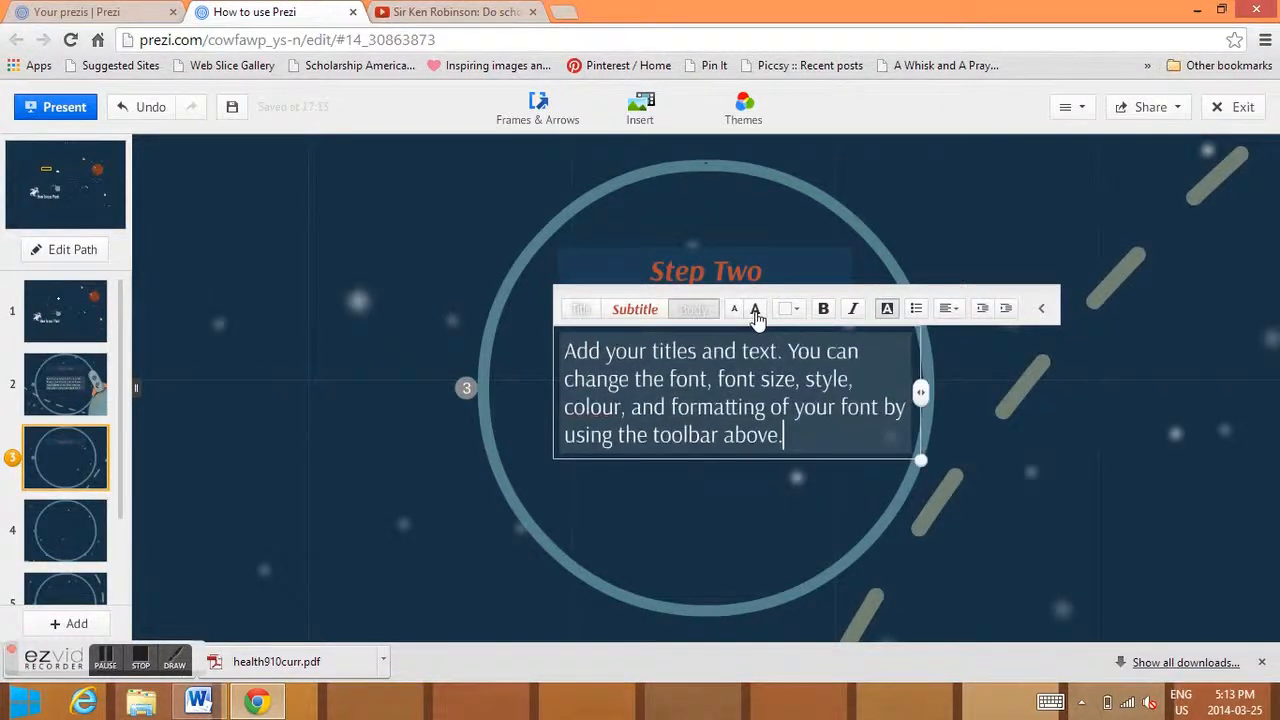
{"action": "left_click", "coordinate": [796, 314]}
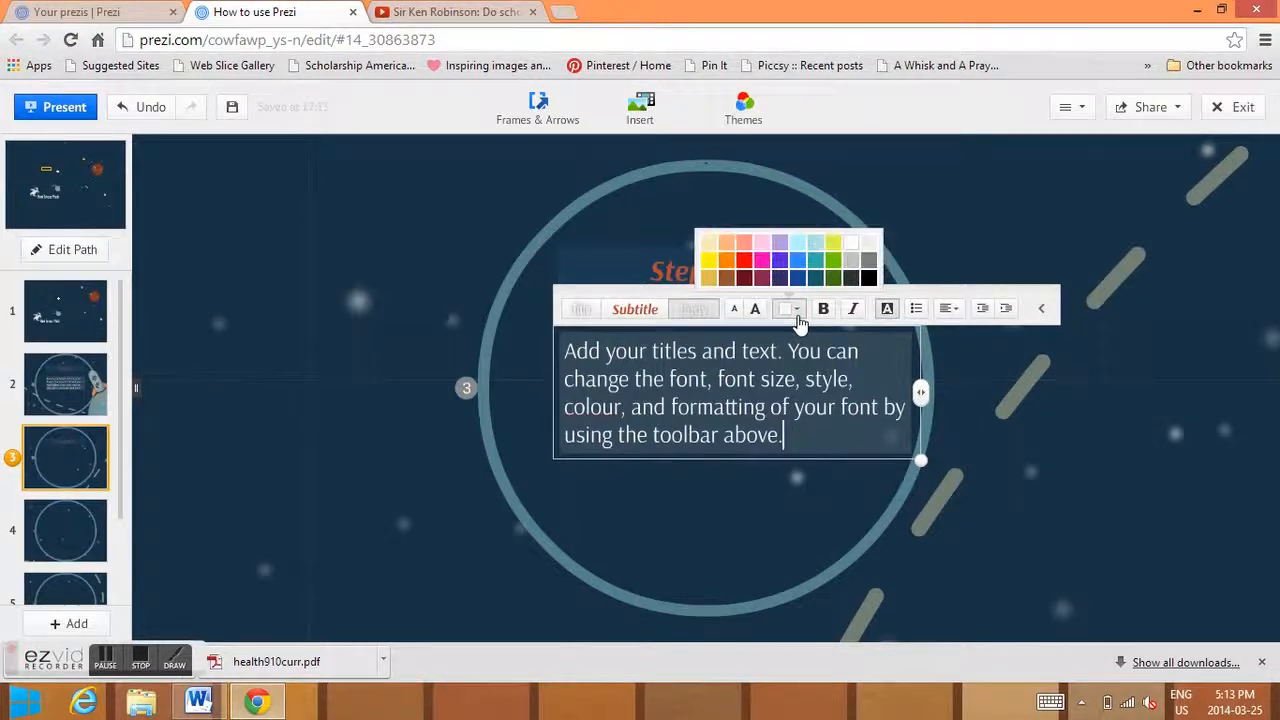
{"action": "left_click", "coordinate": [762, 262]}
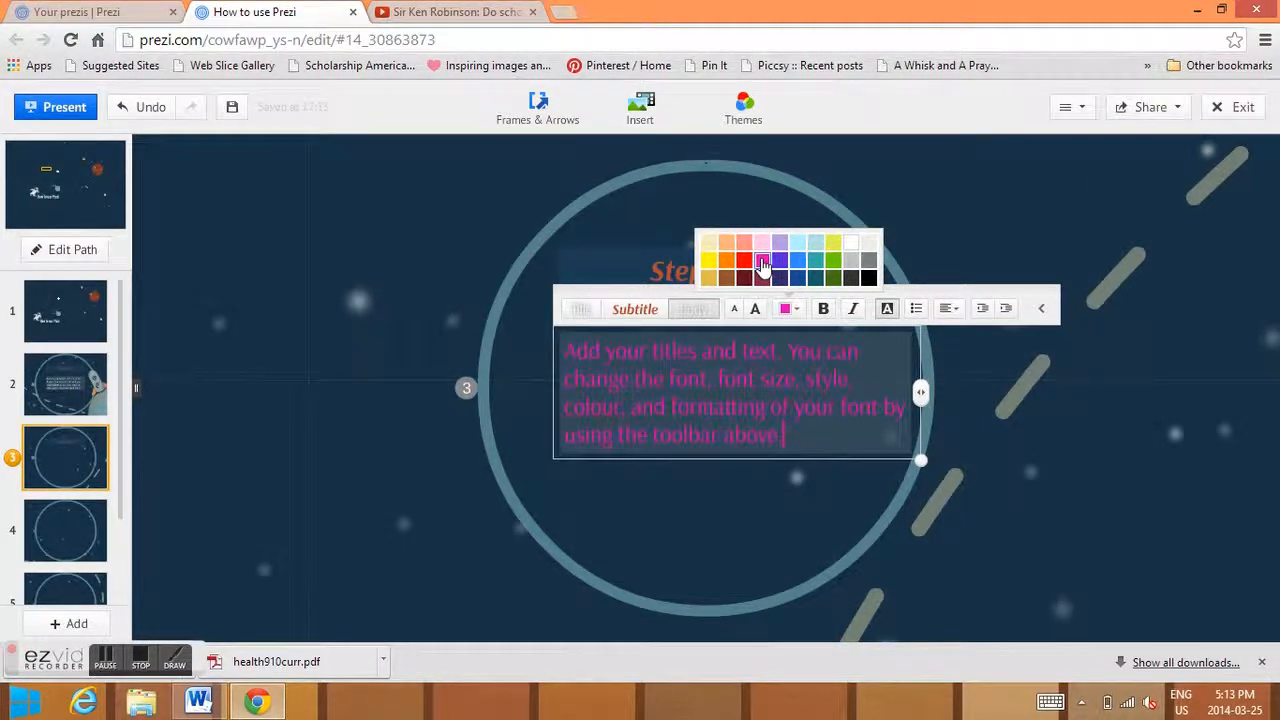
{"action": "left_click", "coordinate": [708, 262]}
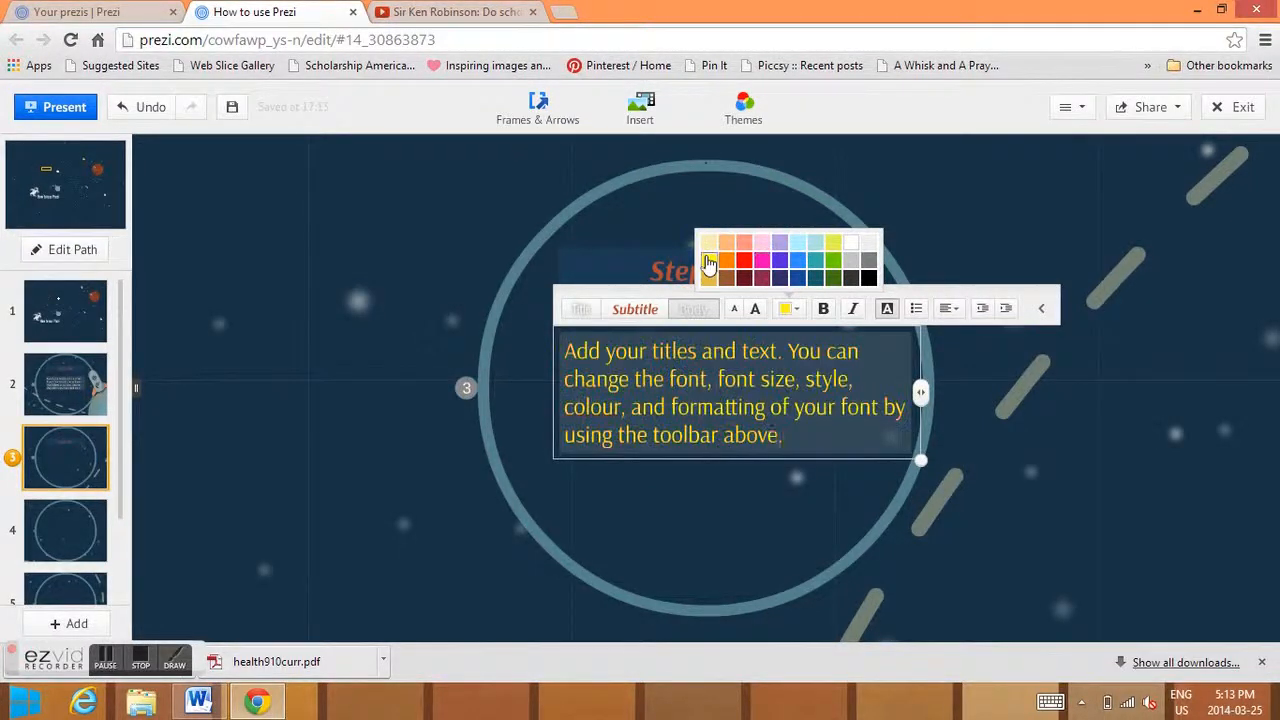
- Make the "Step Two" body text bold and centre-align it, without bullets
{"action": "left_click", "coordinate": [824, 310]}
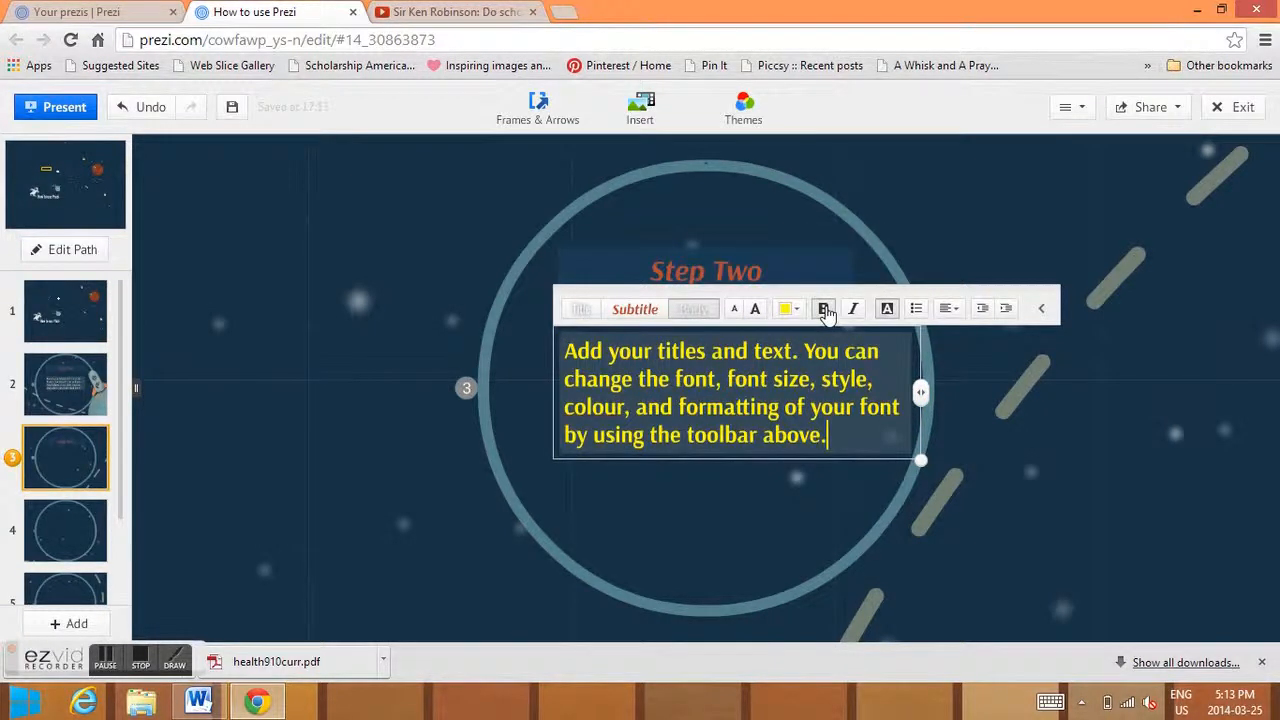
{"action": "left_click", "coordinate": [917, 311]}
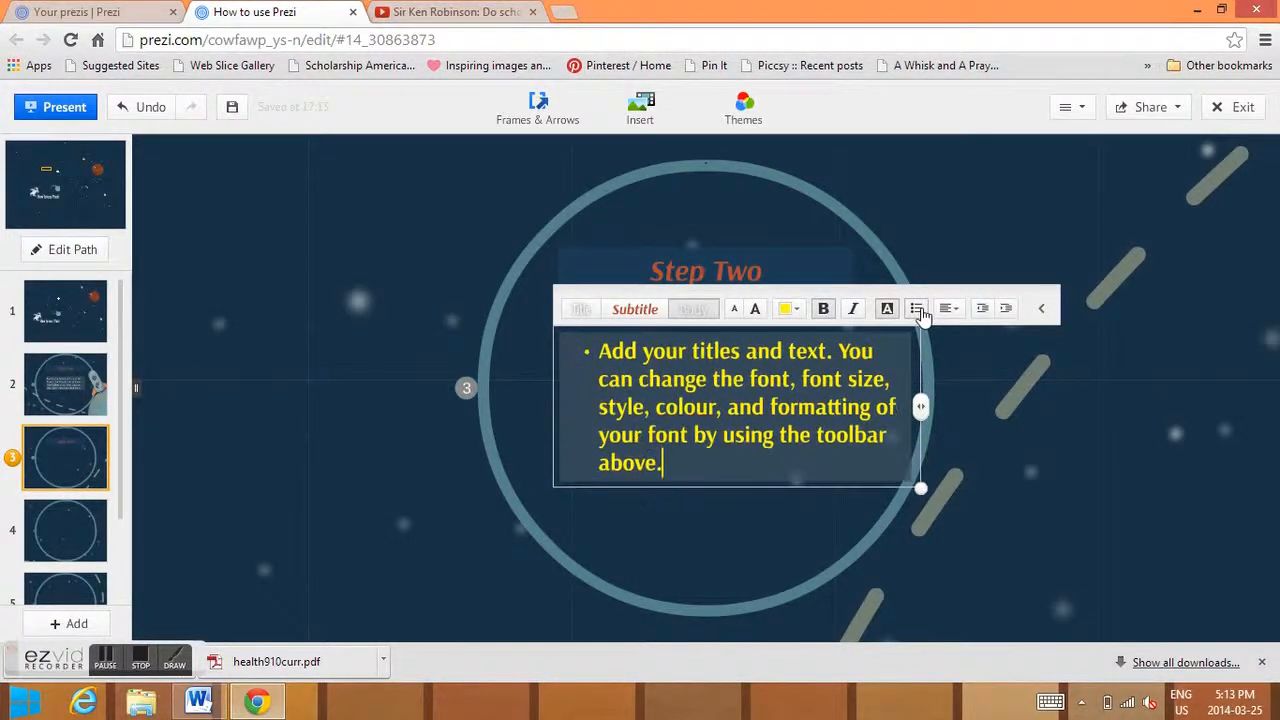
{"action": "left_click", "coordinate": [917, 311]}
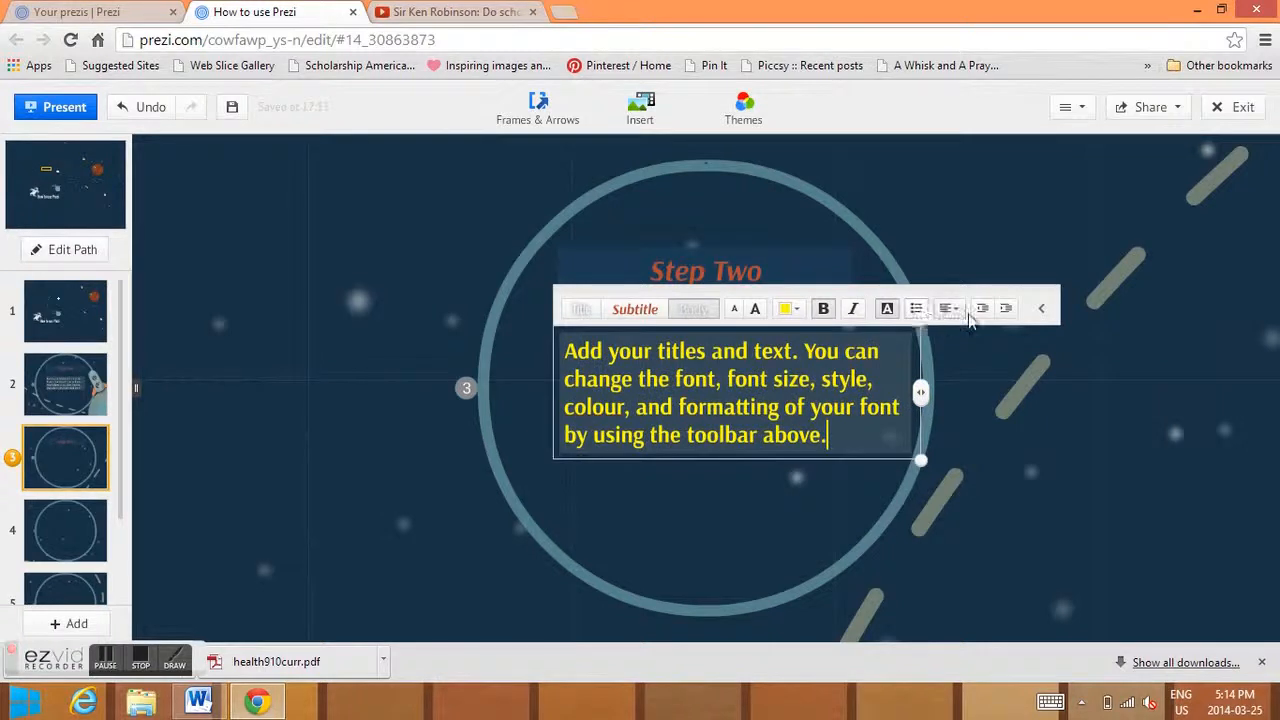
{"action": "left_click", "coordinate": [950, 310]}
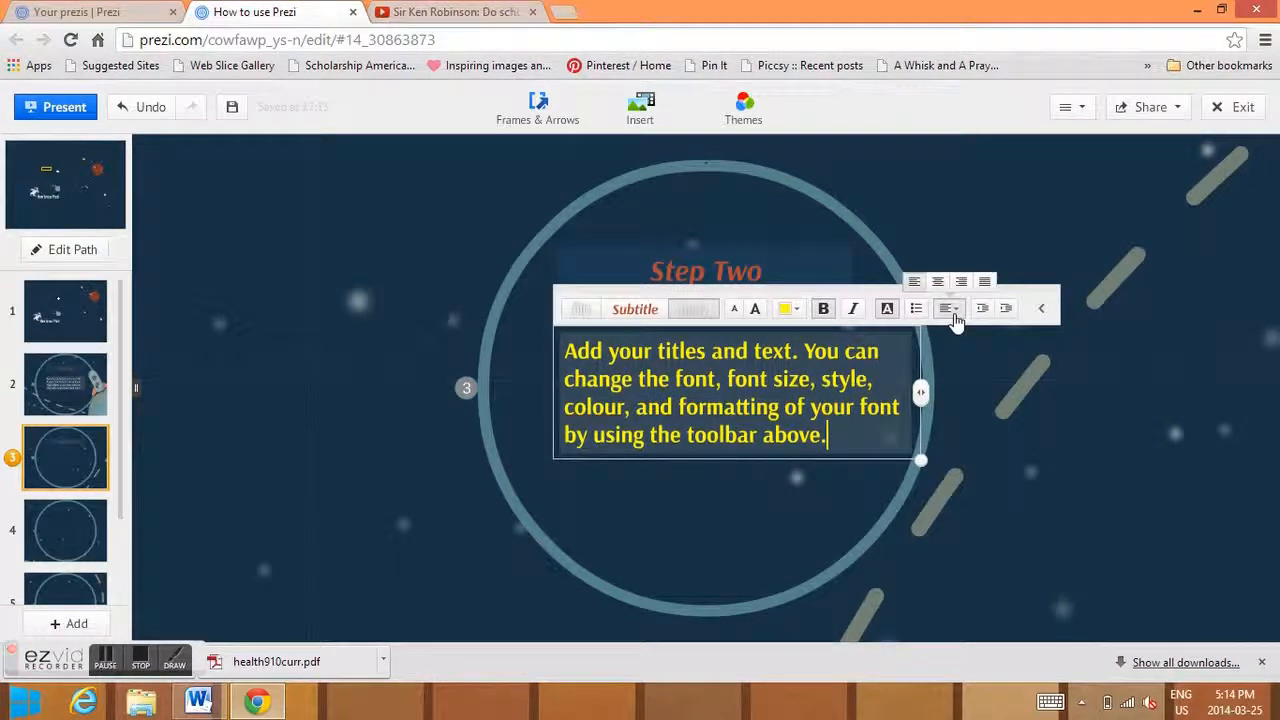
{"action": "left_click", "coordinate": [939, 283]}
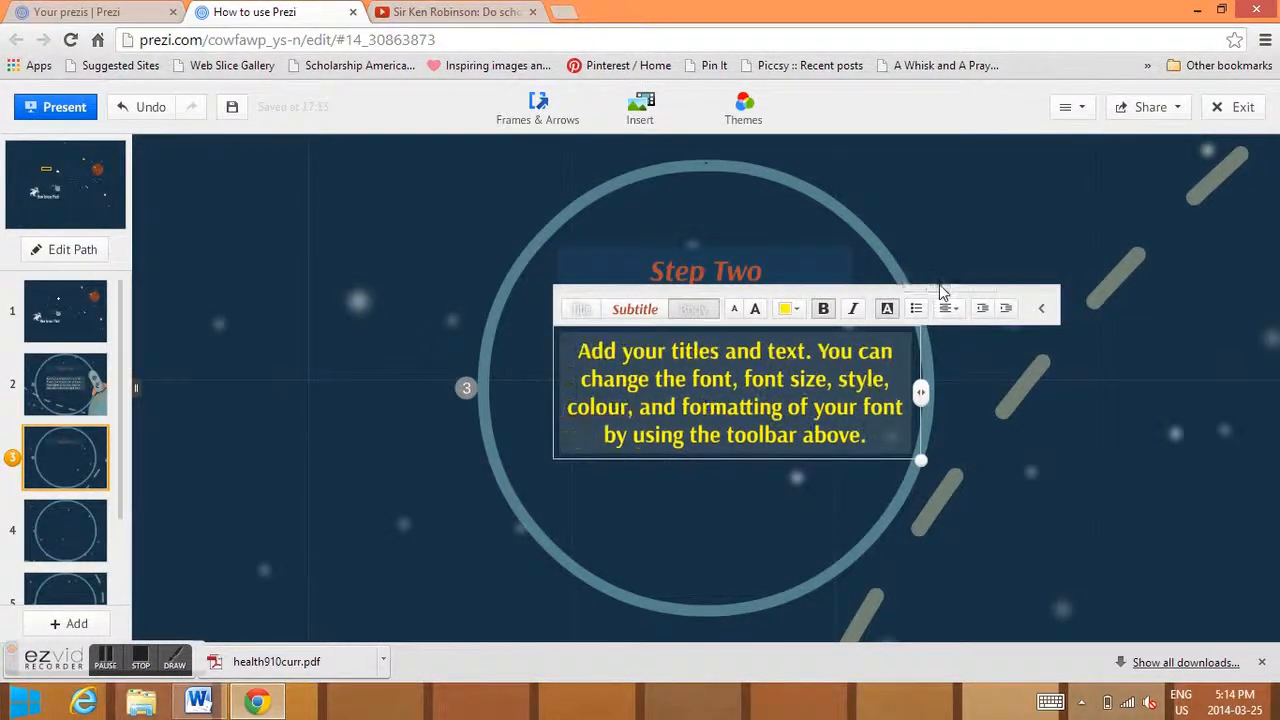
{"action": "left_click", "coordinate": [746, 504]}
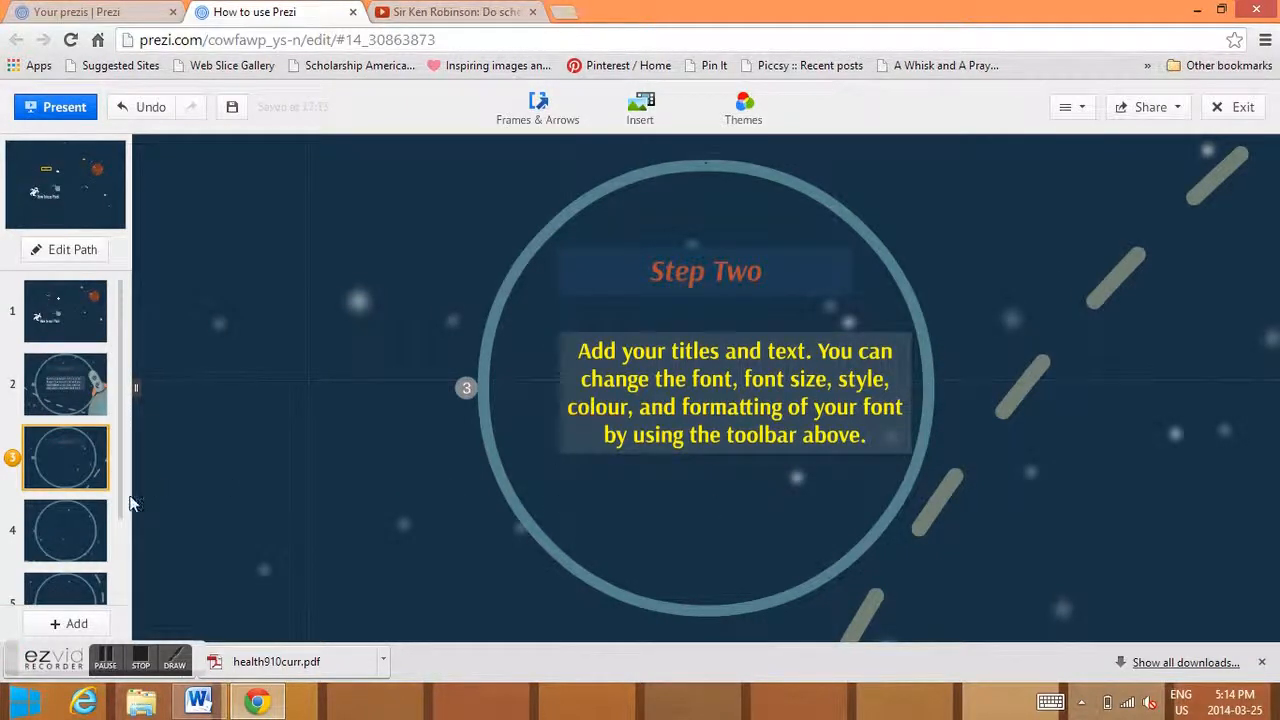
- Set the subtitle of path frame 4 to "Step Three"
{"action": "left_click", "coordinate": [64, 528]}
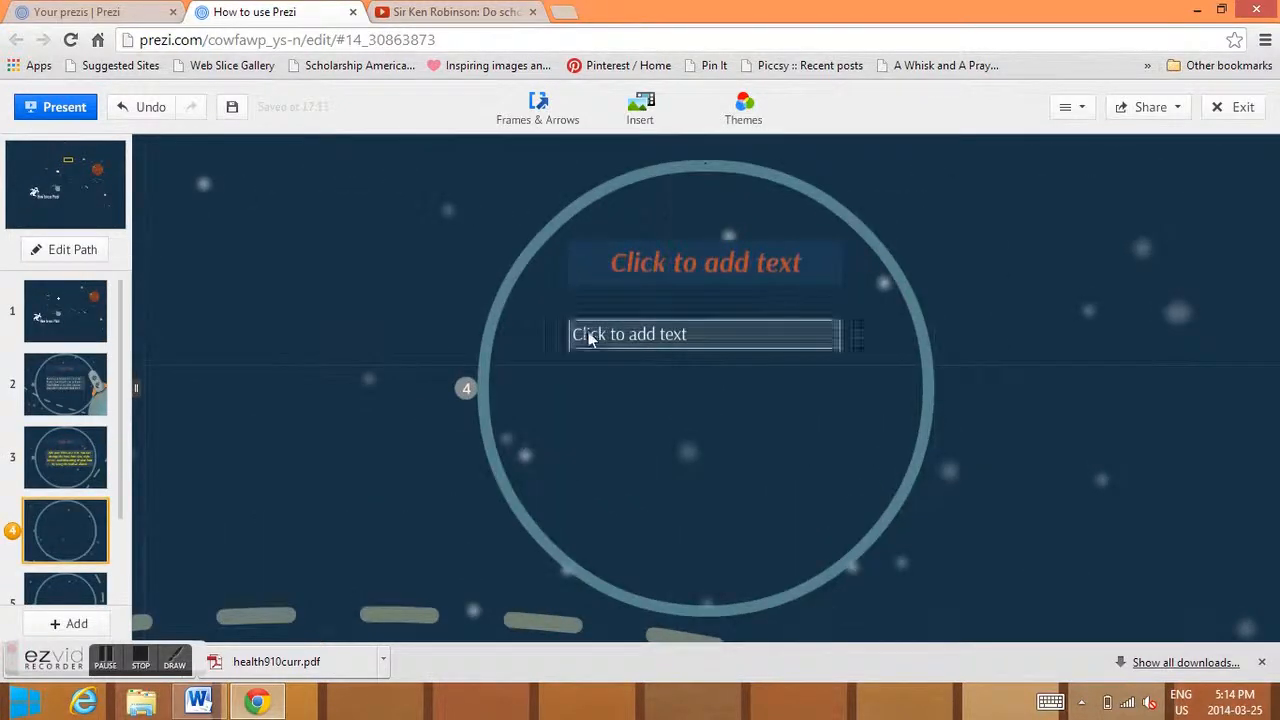
{"action": "left_click", "coordinate": [690, 266]}
{"action": "type", "text": "Step Three"}
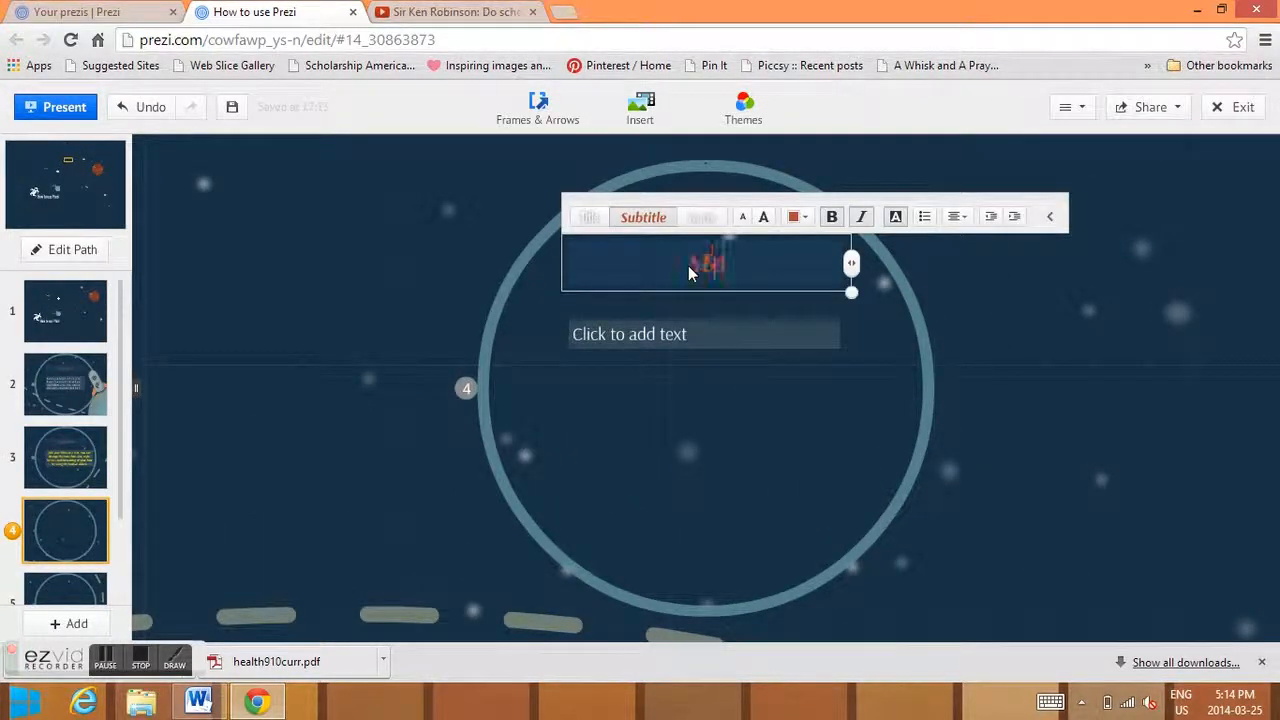
- Begin the body text under "Step Three" with "Adding images, symbols, or diagrams."
{"action": "left_click", "coordinate": [641, 336]}
{"action": "type", "text": "A"}
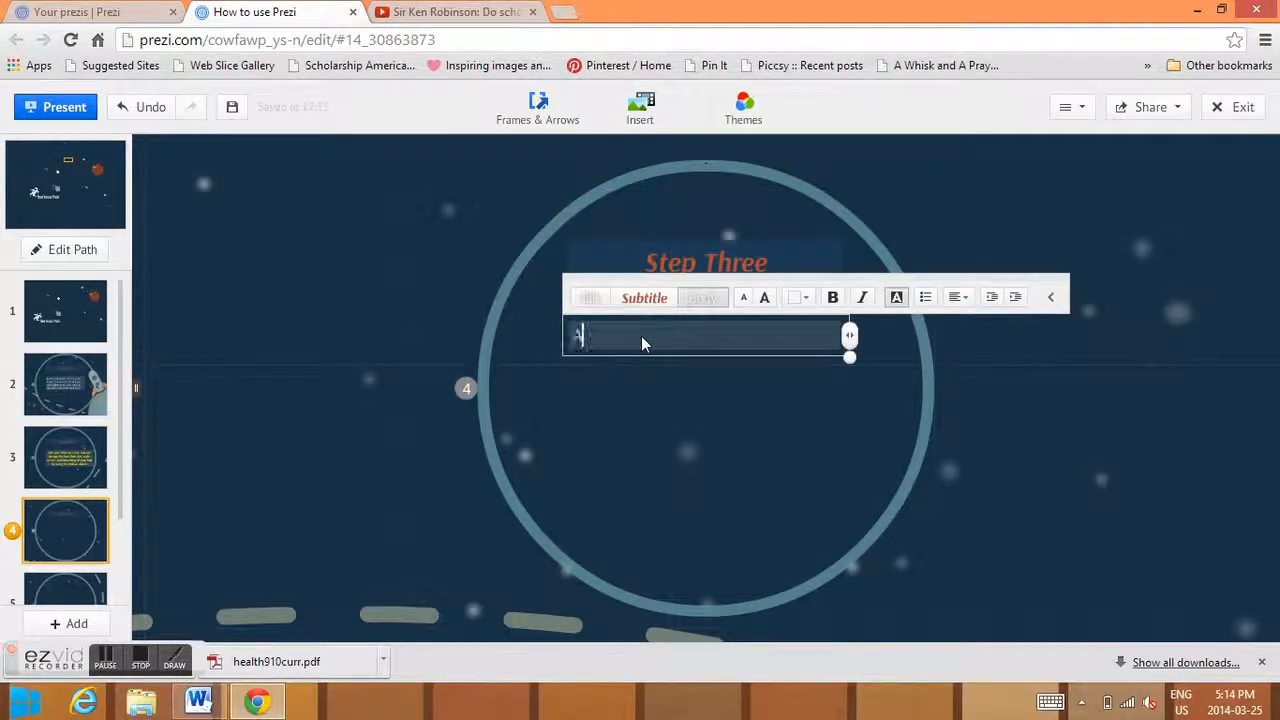
{"action": "type", "text": "dding images, symbols "}
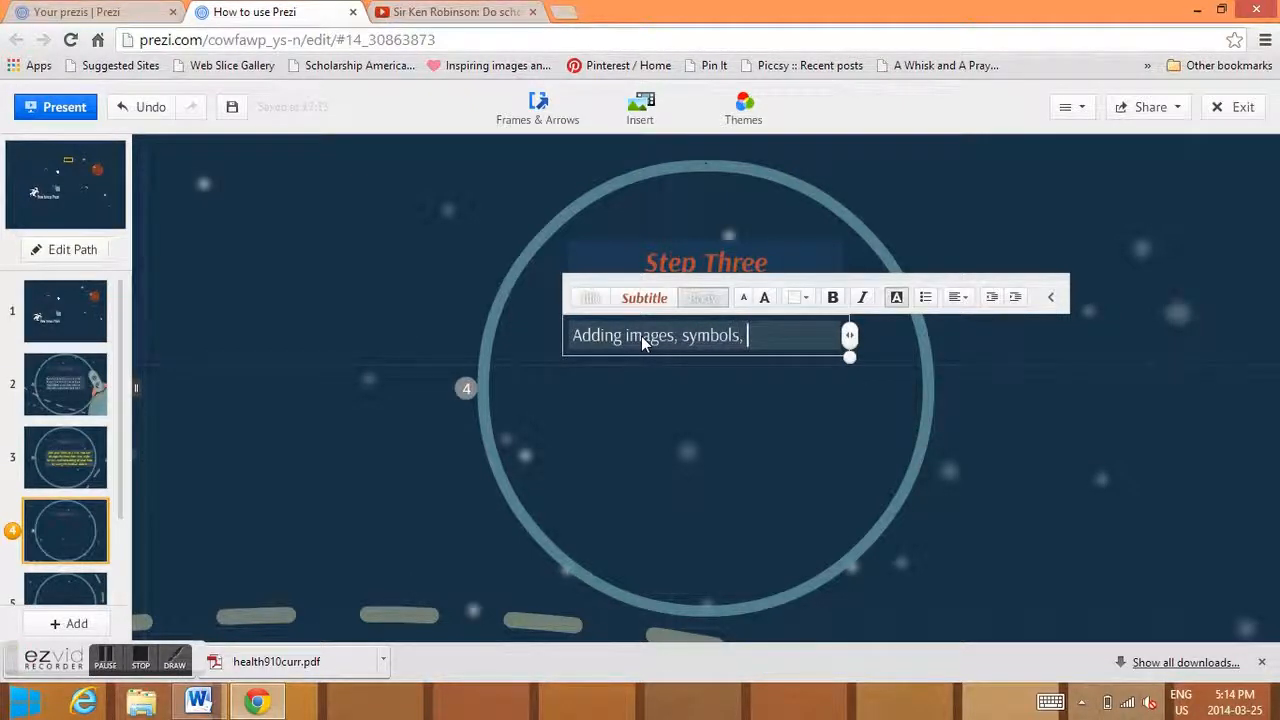
{"action": "type", "text": " or"}
{"action": "type", "text": "diagrams. You c"}
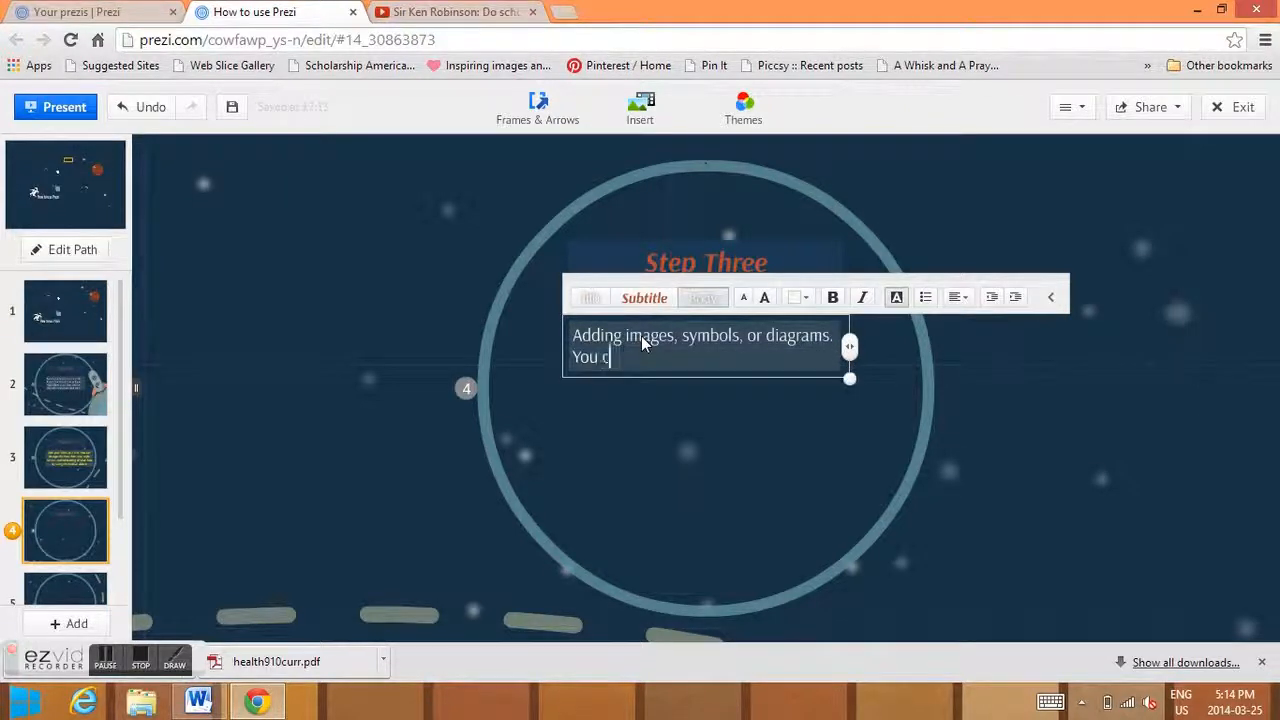
- Continue the "Step Three" body text with "You can download them right from Google using the toolbar on the side."
{"action": "type", "text": "an download them righ"}
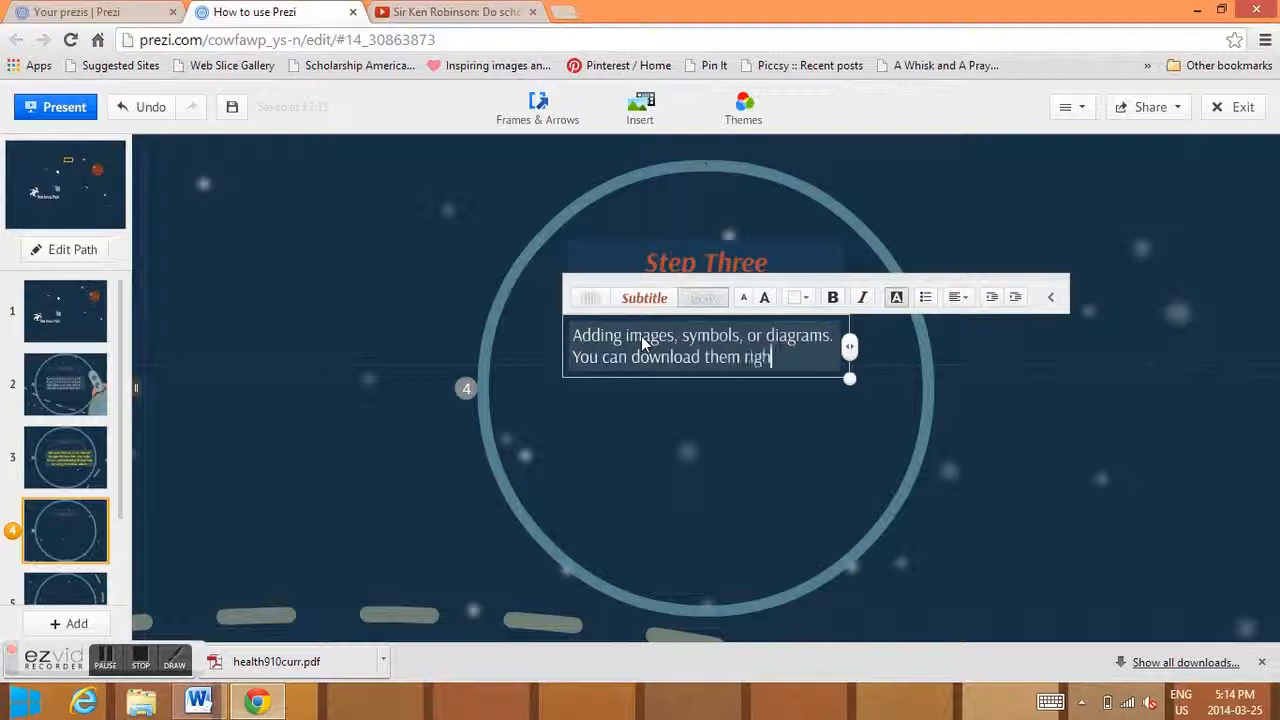
{"action": "type", "text": "t from Google using the ri"}
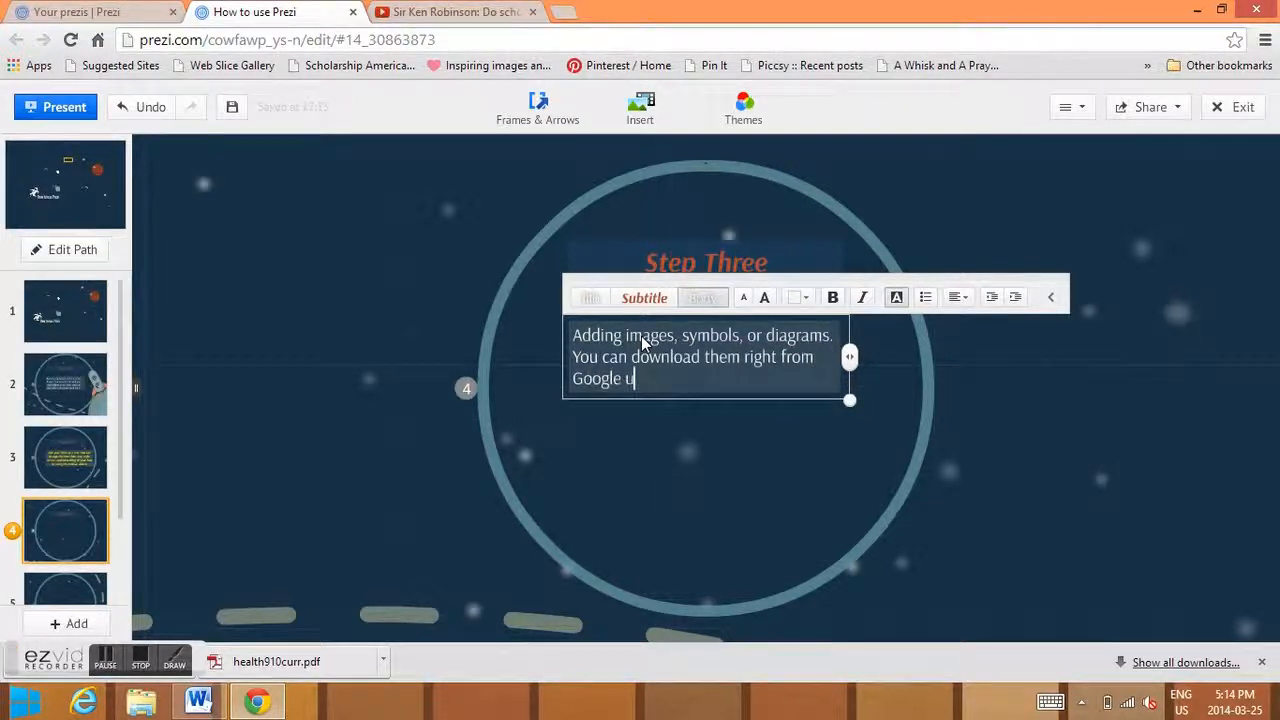
{"action": "key", "text": "BackSpace"}
{"action": "key", "text": "BackSpace"}
{"action": "type", "text": "toolbar on"}
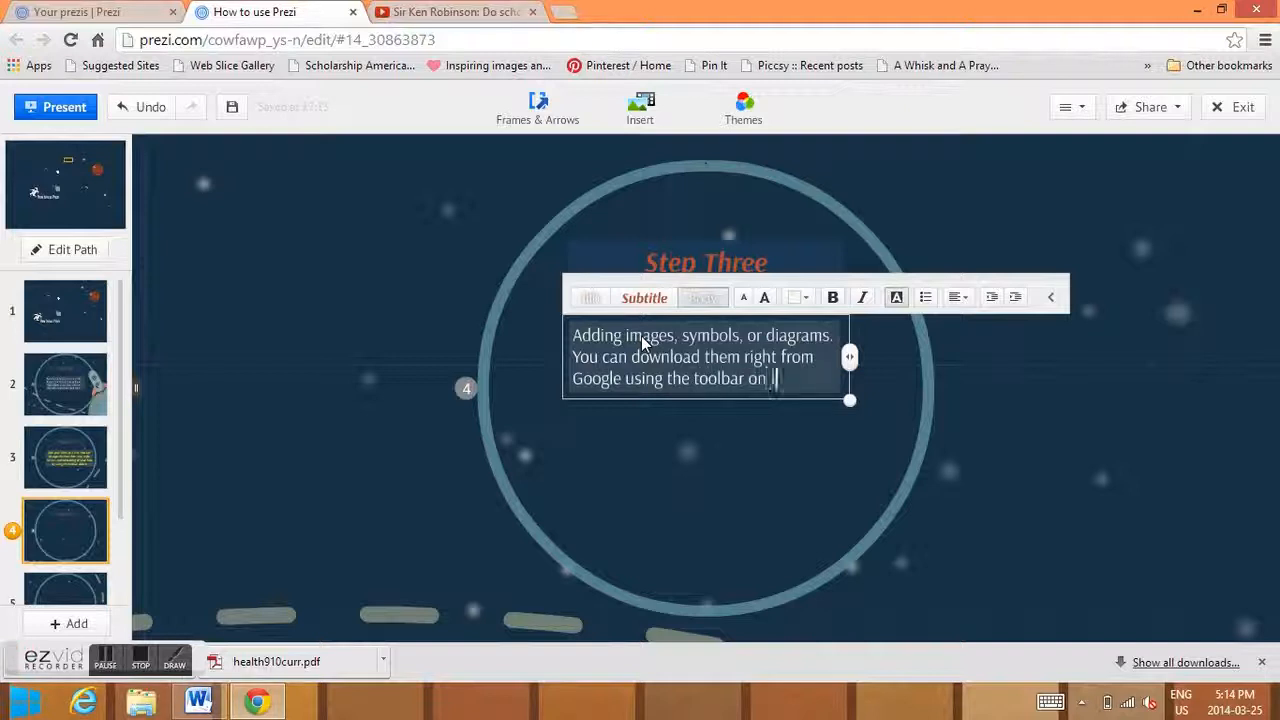
{"action": "type", "text": " the side."}
{"action": "left_click", "coordinate": [682, 451]}
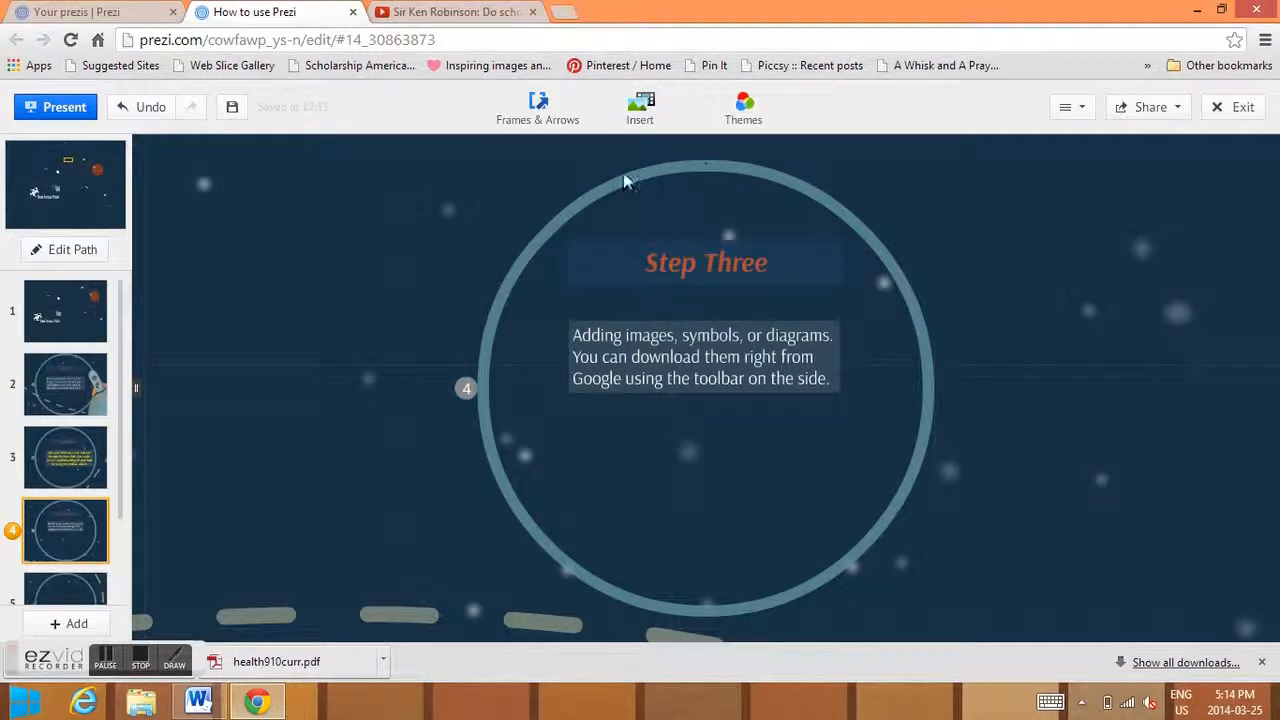
- Search Google Images for "Baseball" to find a picture to insert into path frame 4
{"action": "left_click", "coordinate": [641, 115]}
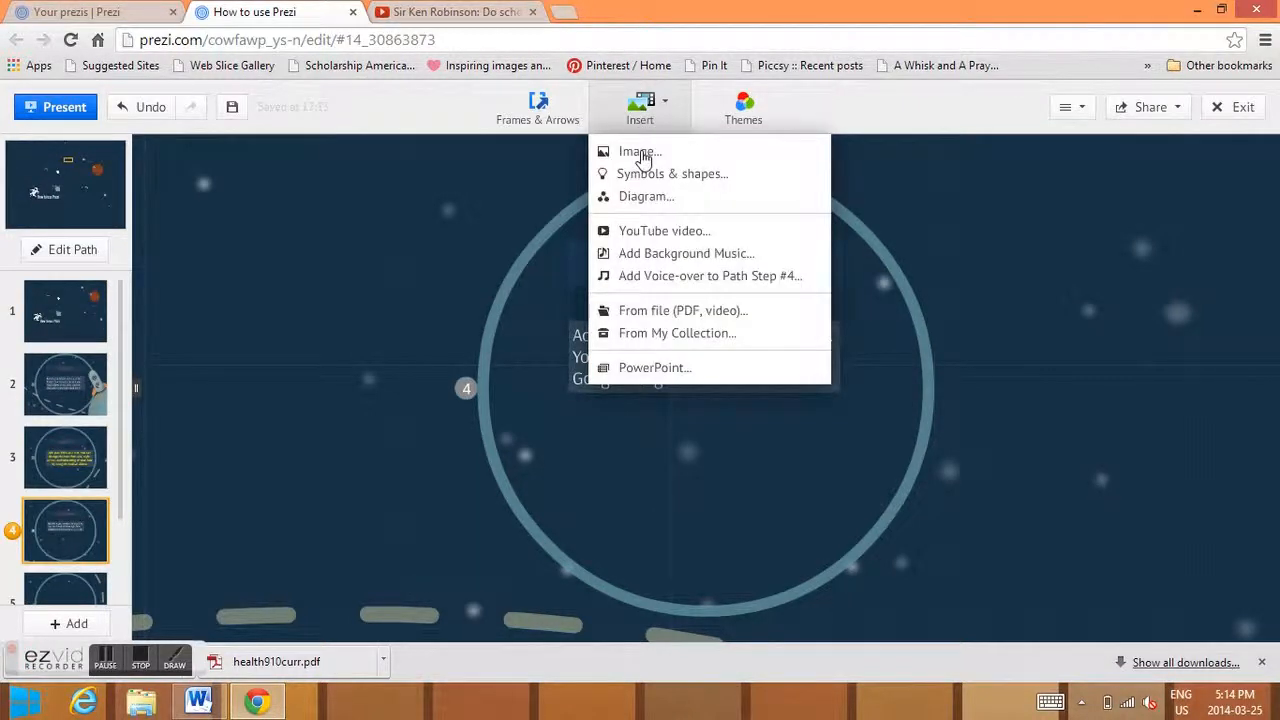
{"action": "left_click", "coordinate": [638, 152]}
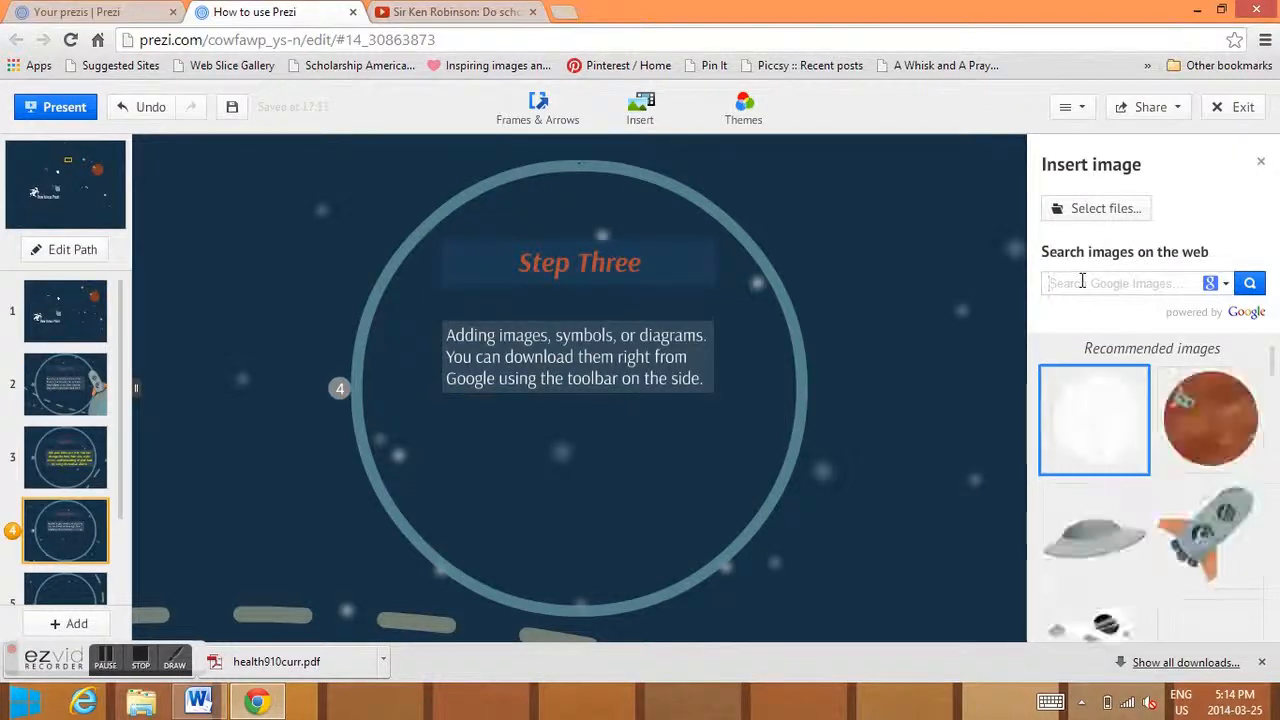
{"action": "type", "text": "Baseball"}
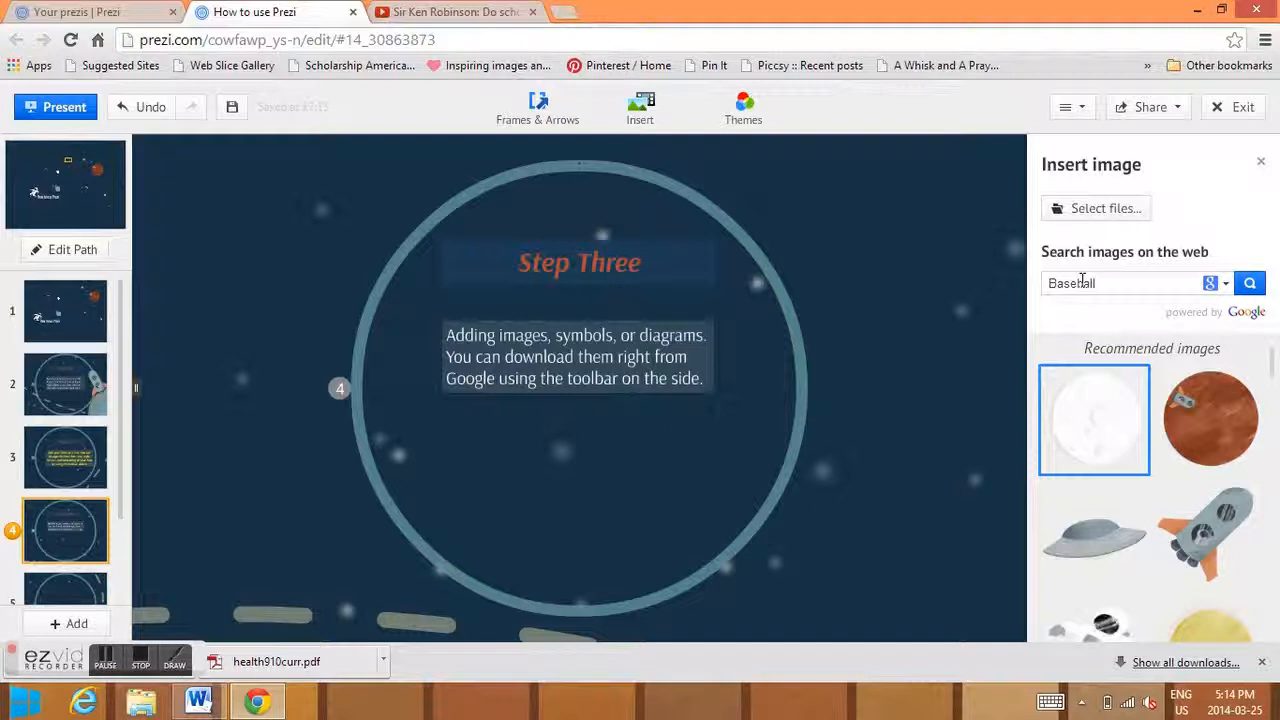
{"action": "left_click", "coordinate": [1251, 285]}
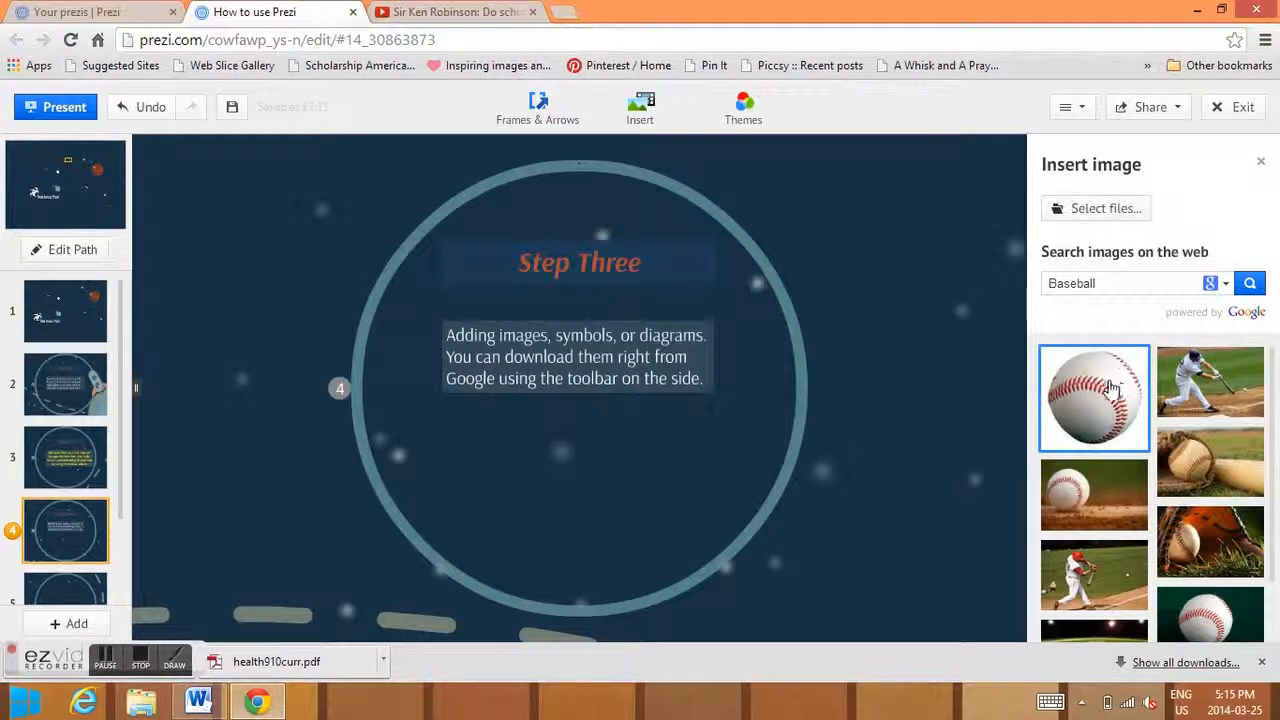
- Insert the single baseball on a white background into path frame 4 and move it slightly lower beneath the body text
{"action": "left_click", "coordinate": [1112, 388]}
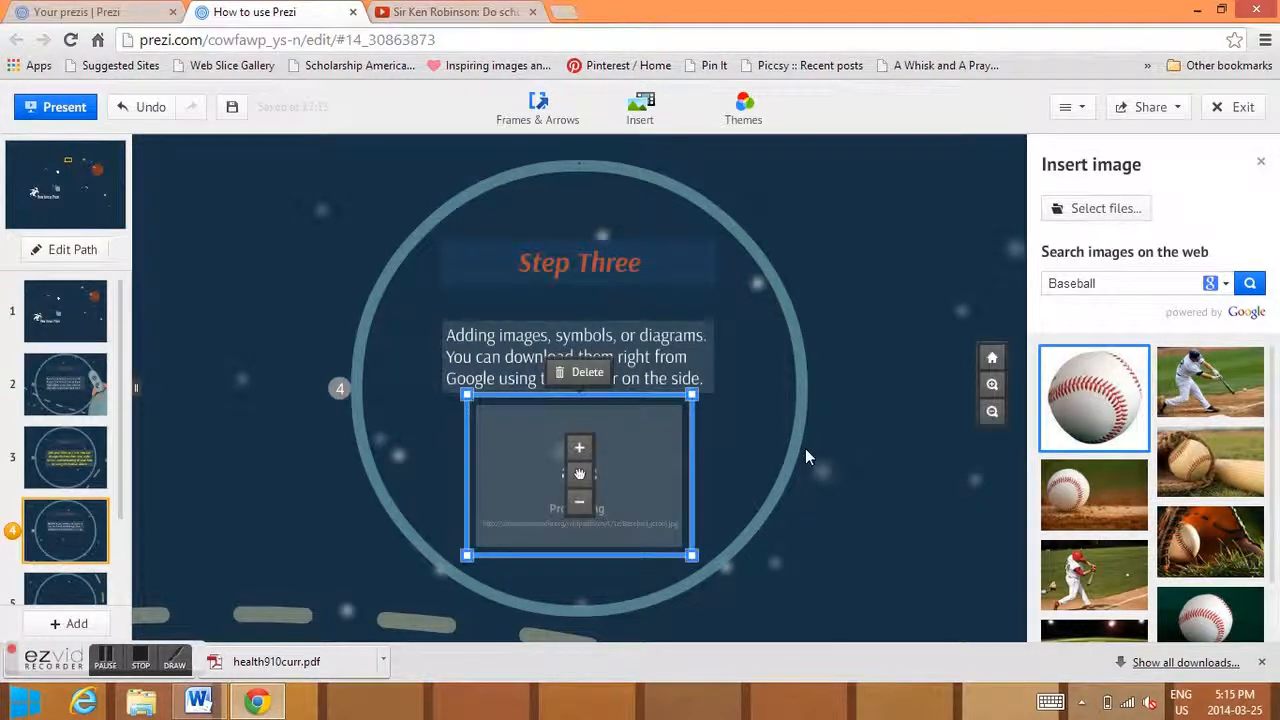
{"action": "left_click", "coordinate": [715, 482]}
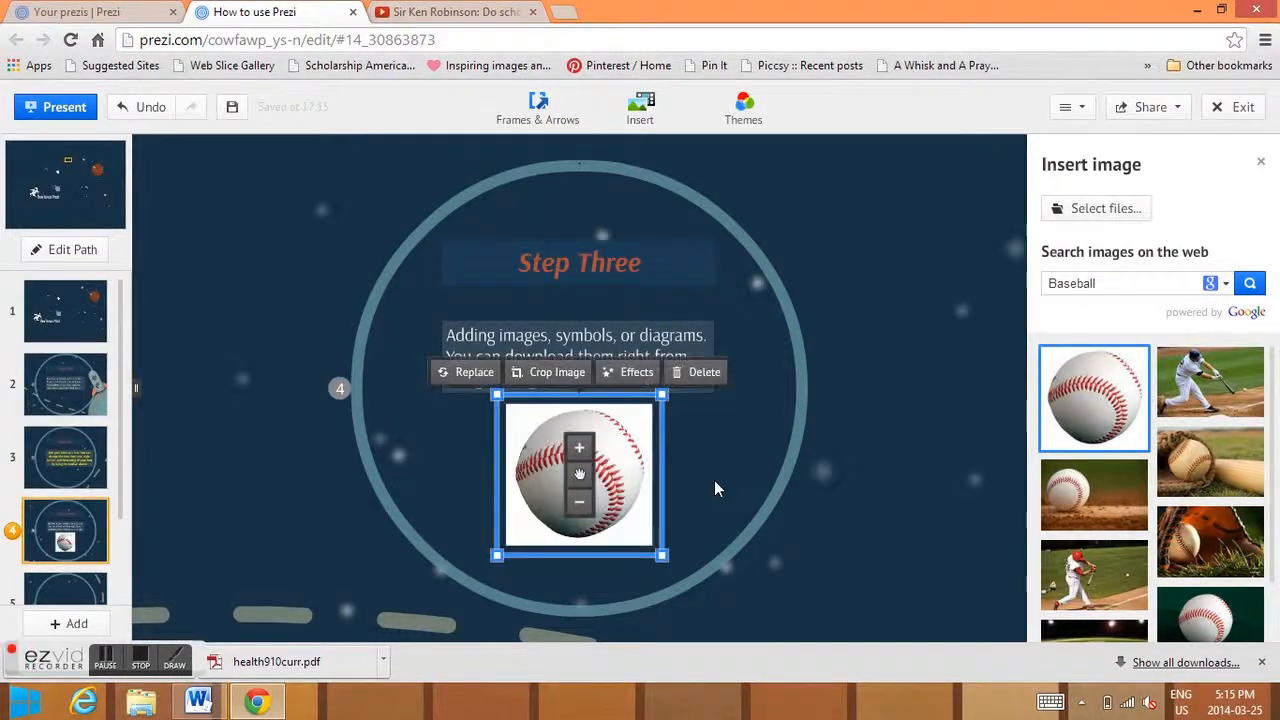
{"action": "mouse_move", "coordinate": [583, 478]}
{"action": "left_mouse_down"}
{"action": "mouse_move", "coordinate": [663, 484]}
{"action": "mouse_move", "coordinate": [580, 496]}
{"action": "left_mouse_up"}
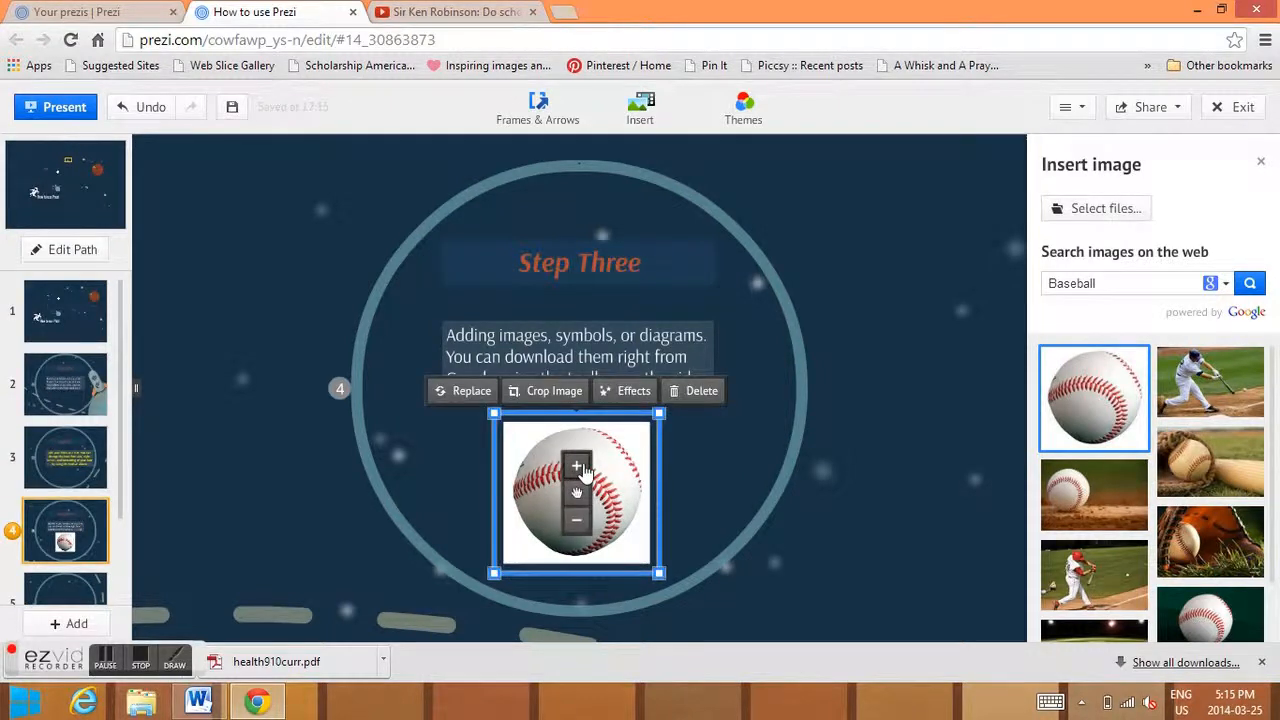
- Resize the baseball picture and move it out of the Step Three circle to the empty space at its upper right
{"action": "left_click", "coordinate": [578, 467]}
{"action": "left_click", "coordinate": [577, 521]}
{"action": "left_click_drag", "start_coordinate": [662, 578], "coordinate": [694, 390]}
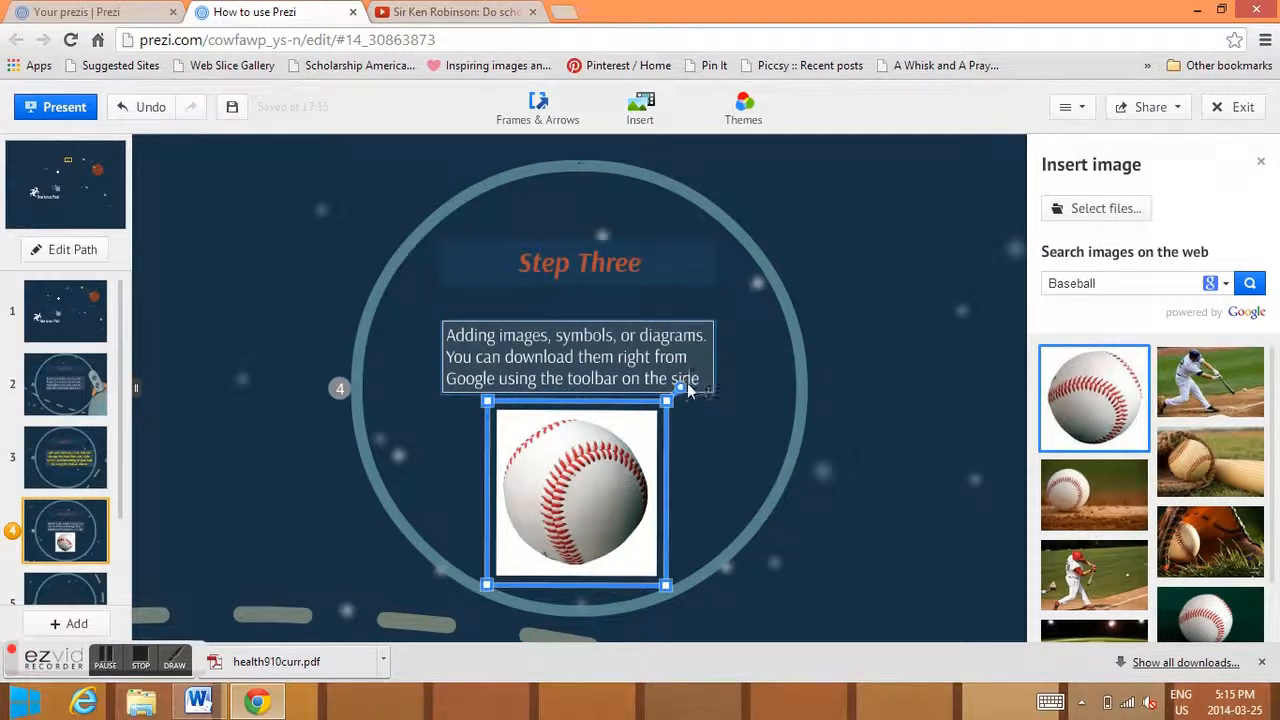
{"action": "left_click_drag", "start_coordinate": [580, 498], "coordinate": [838, 250]}
{"action": "left_click", "coordinate": [838, 279]}
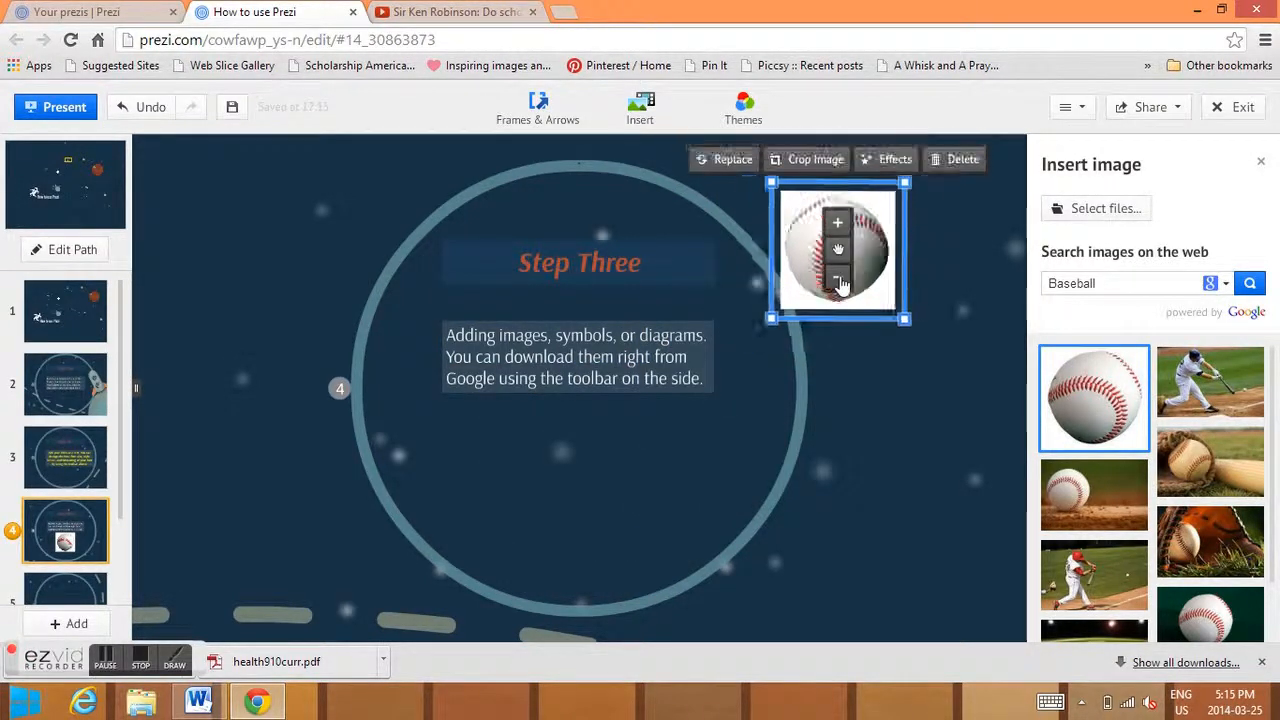
- Insert the ringed planet symbol from the Etched style into path frame 4
{"action": "left_click", "coordinate": [640, 112]}
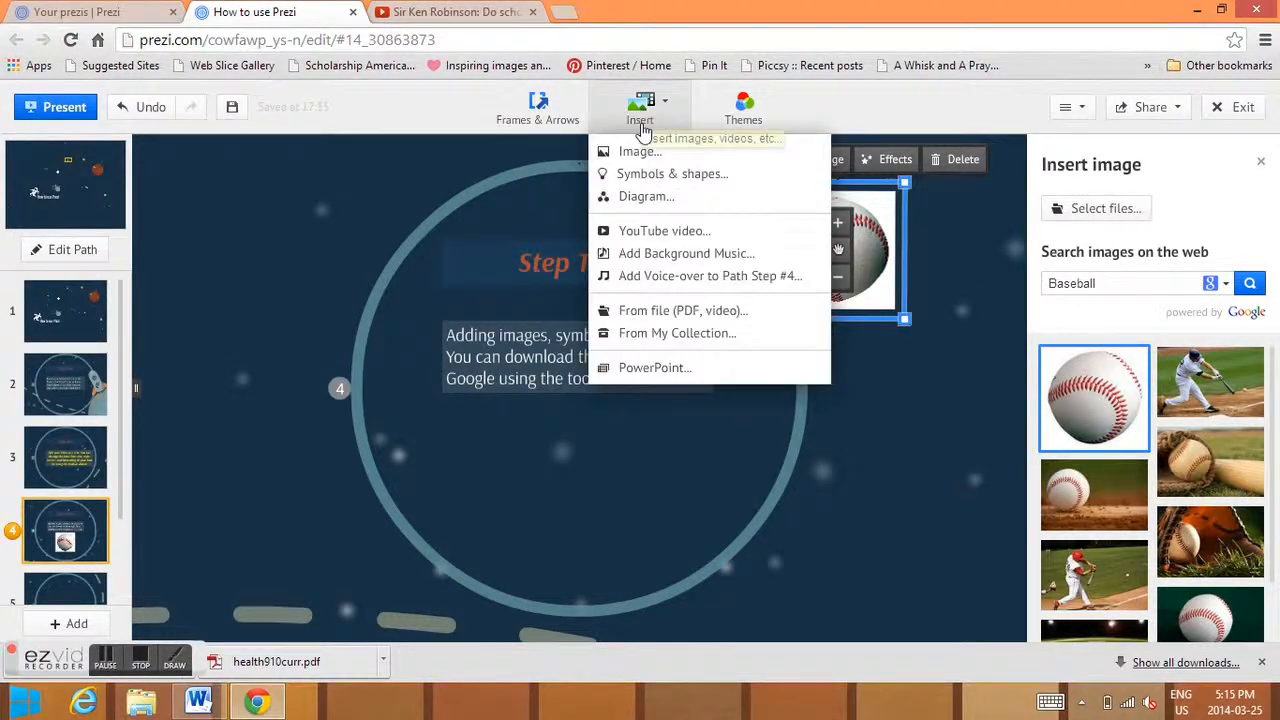
{"action": "left_click", "coordinate": [655, 174]}
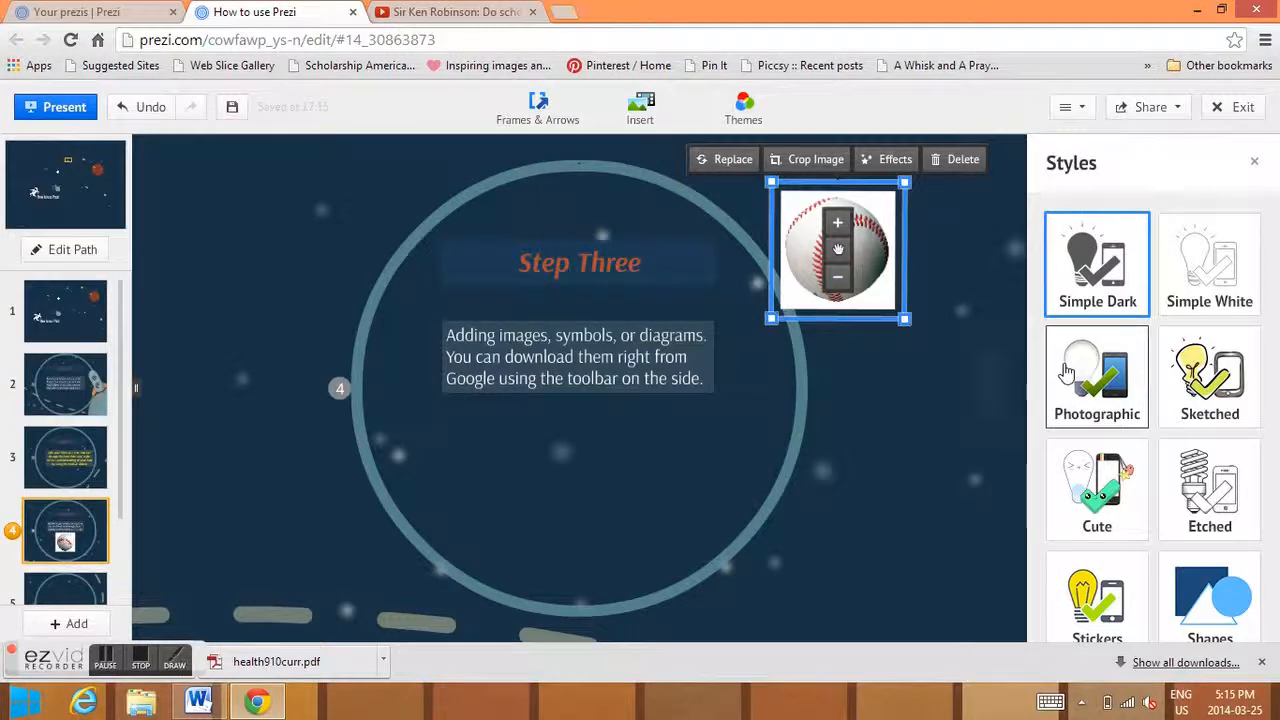
{"action": "left_click", "coordinate": [1246, 484]}
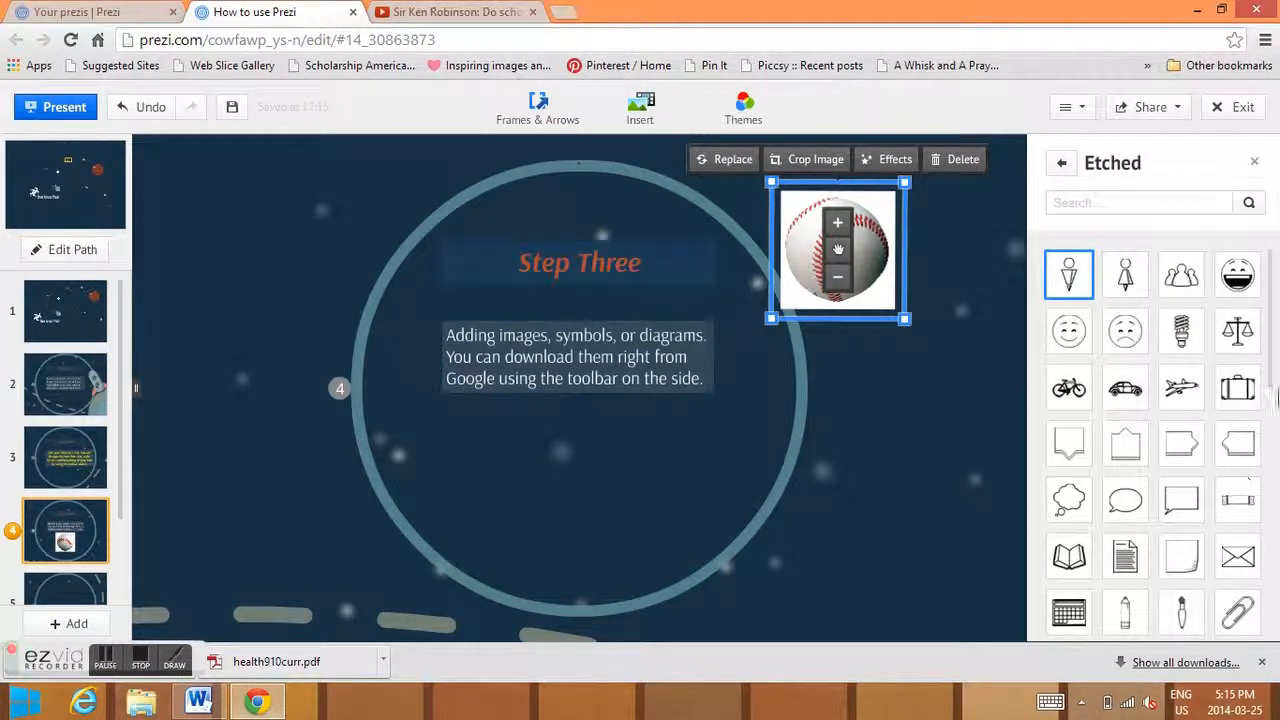
{"action": "scroll", "coordinate": [1276, 410], "scroll_direction": "down", "scroll_amount": 3}
{"action": "left_click_drag", "start_coordinate": [1276, 427], "coordinate": [1276, 537]}
{"action": "left_click", "coordinate": [1125, 440]}
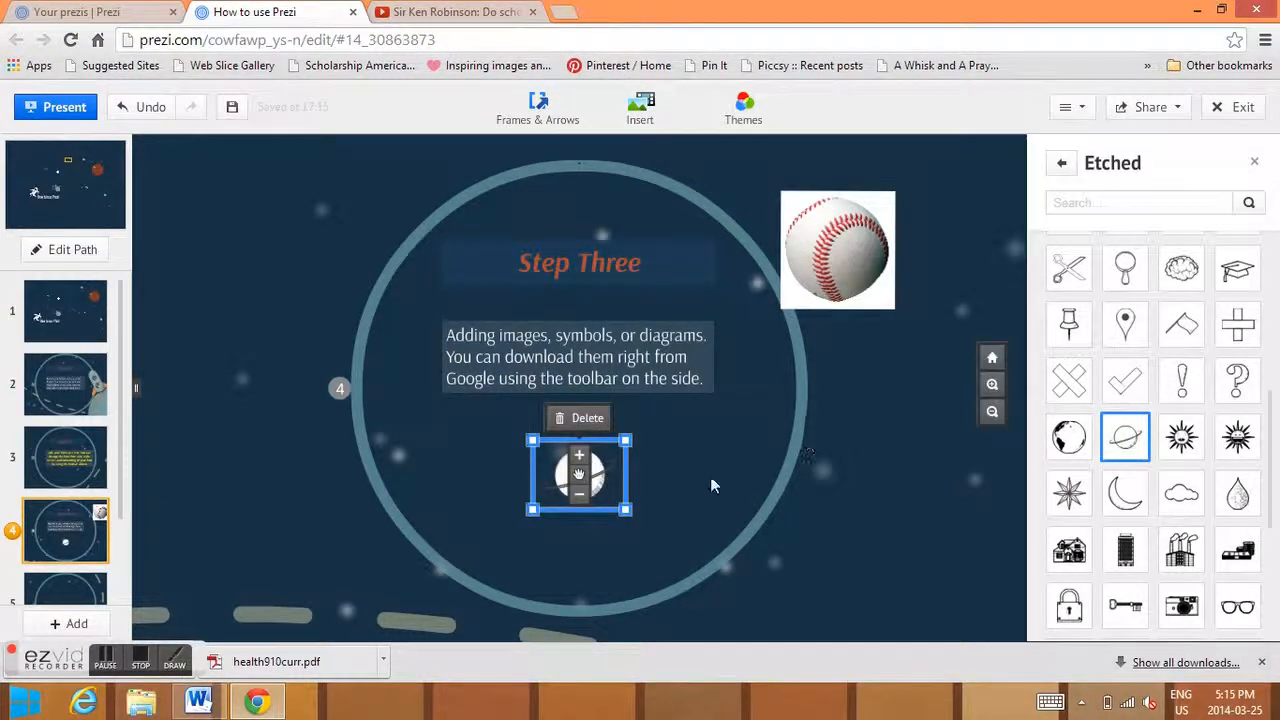
- Enlarge the planet symbol and move it to the upper left of the Step Three circle
{"action": "left_click", "coordinate": [579, 457]}
{"action": "left_click", "coordinate": [579, 457]}
{"action": "left_click", "coordinate": [579, 457]}
{"action": "left_click_drag", "start_coordinate": [580, 476], "coordinate": [305, 287]}
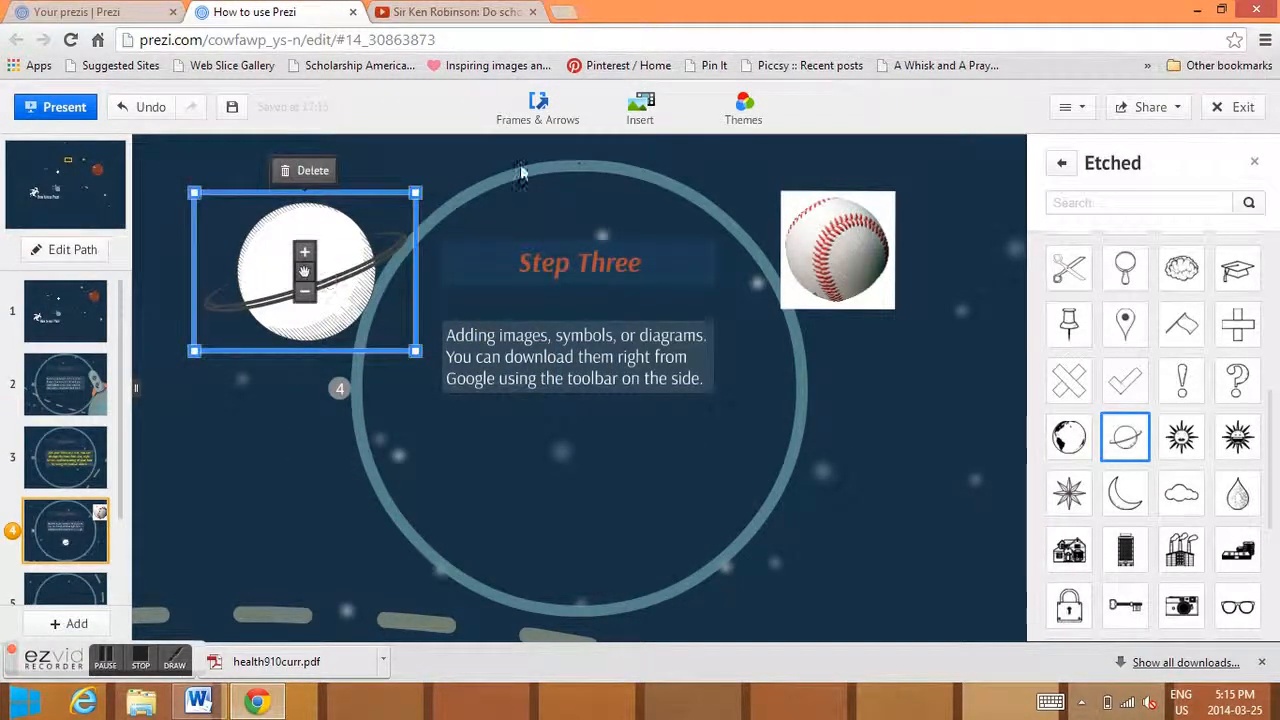
- Insert the Balance 1 diagram into path frame 4
{"action": "left_click", "coordinate": [635, 120]}
{"action": "left_click", "coordinate": [641, 196]}
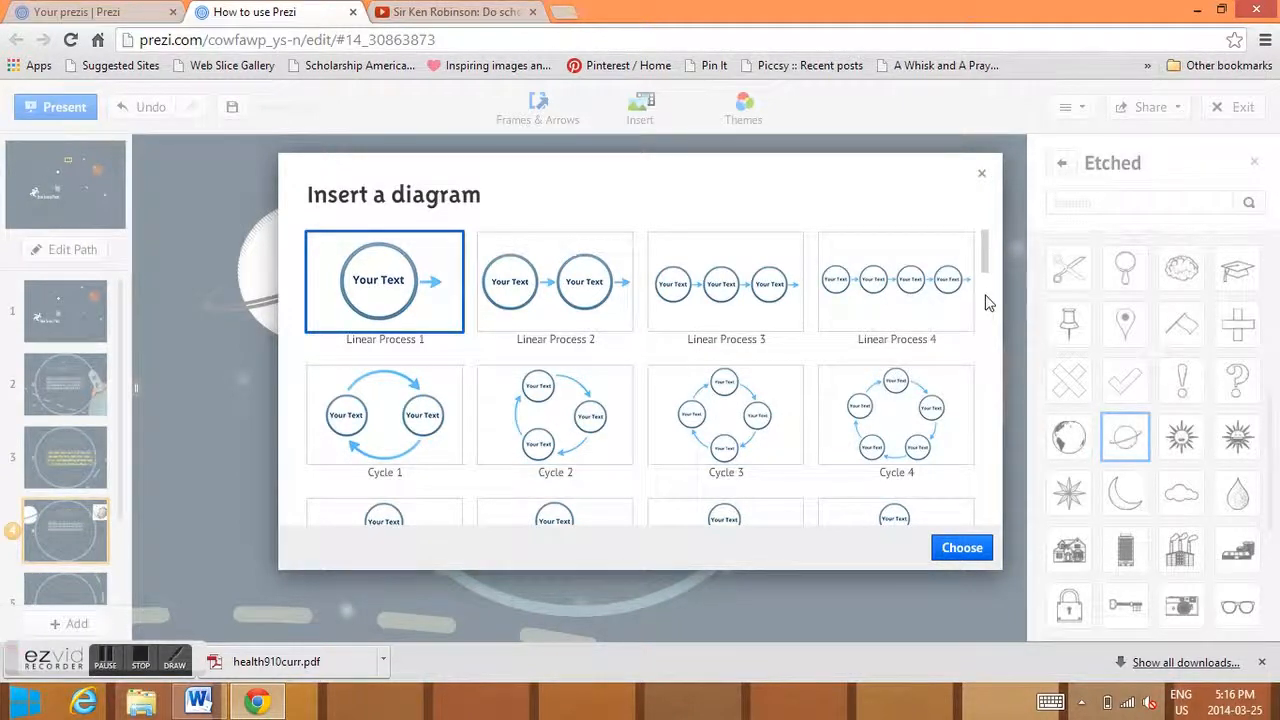
{"action": "scroll", "coordinate": [988, 290], "scroll_direction": "down", "scroll_amount": 3}
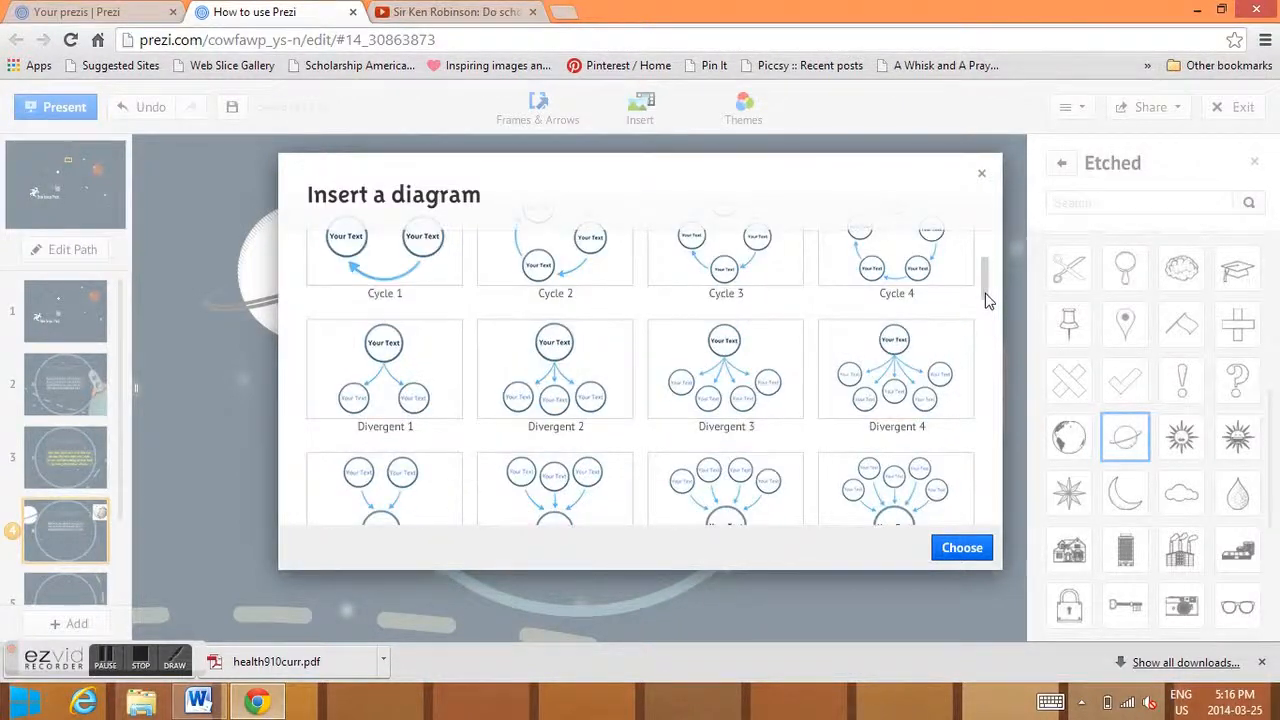
{"action": "scroll", "coordinate": [997, 357], "scroll_direction": "down", "scroll_amount": 2}
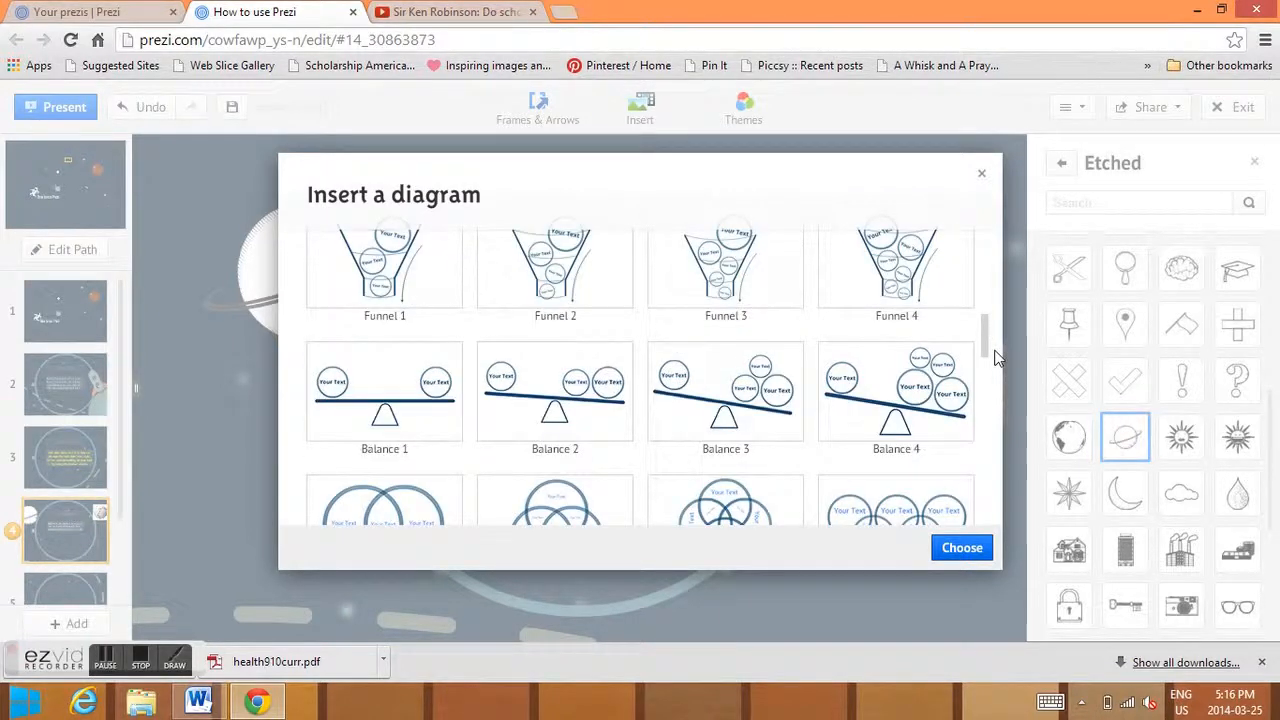
{"action": "left_click", "coordinate": [435, 420]}
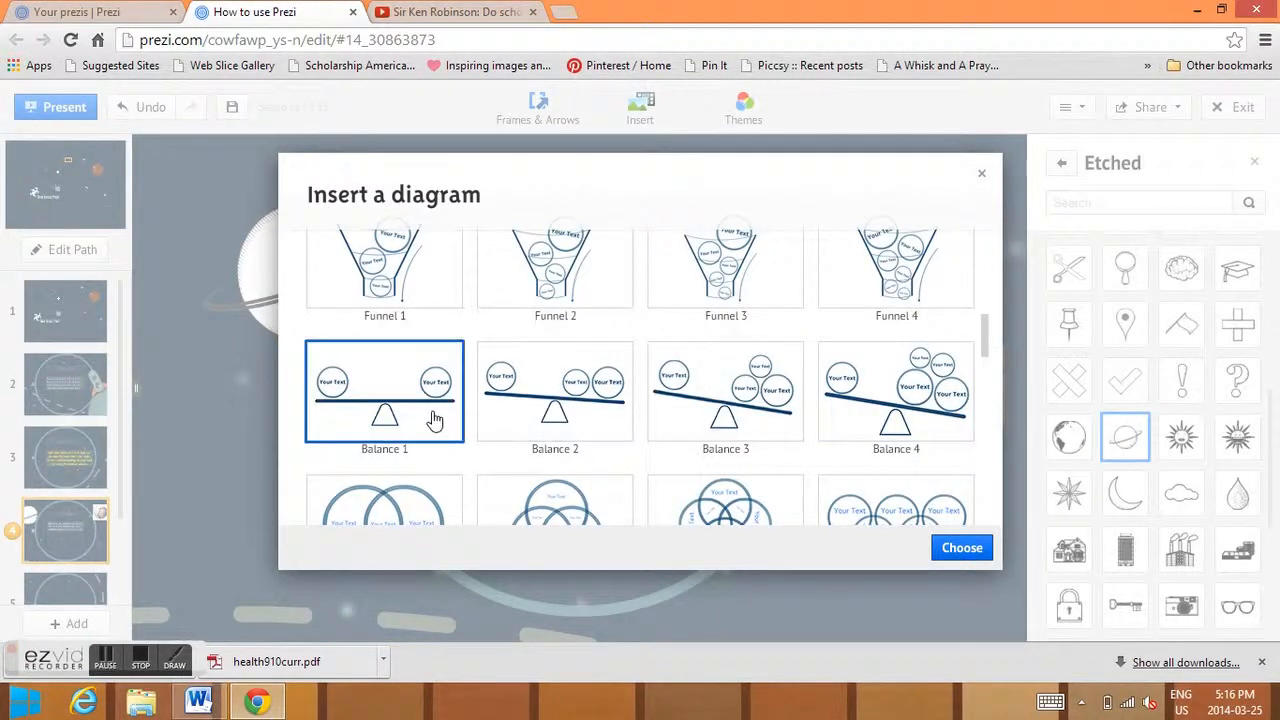
{"action": "double_click", "coordinate": [435, 420]}
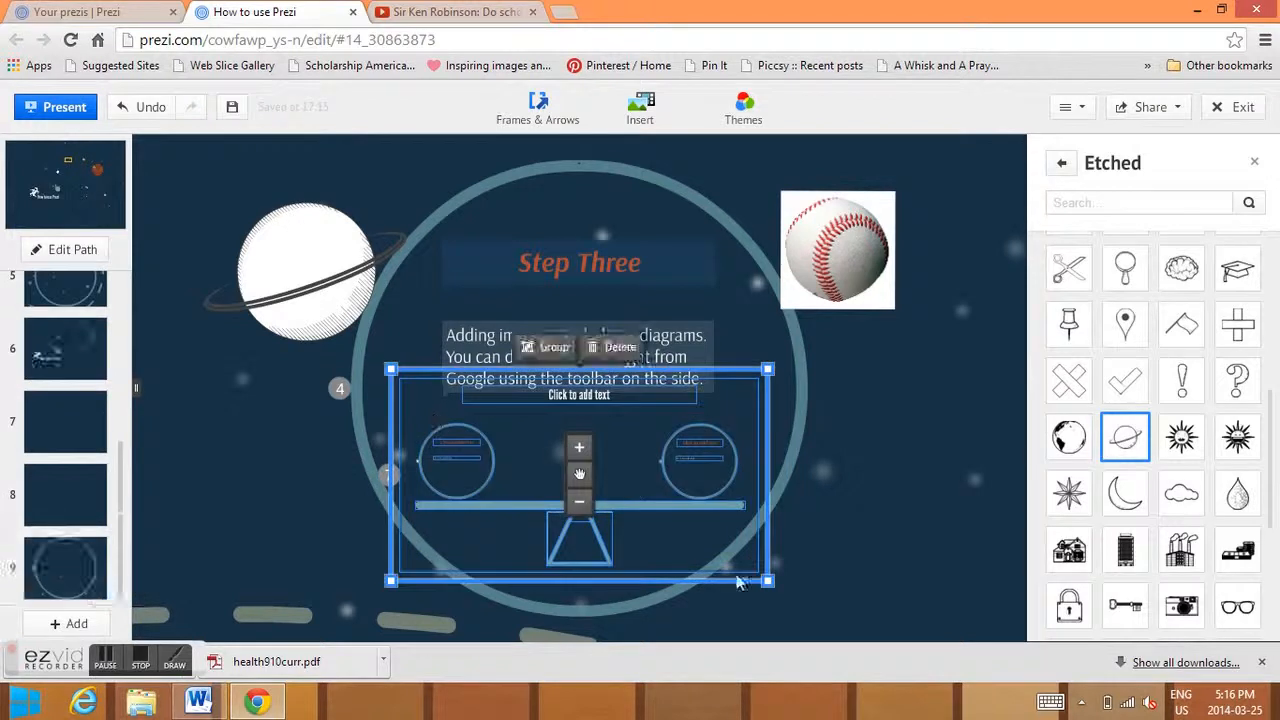
- Shrink the balance diagram to fit beneath the body text and title it "Add Text"
{"action": "left_click_drag", "start_coordinate": [770, 585], "coordinate": [719, 555]}
{"action": "left_click", "coordinate": [584, 414]}
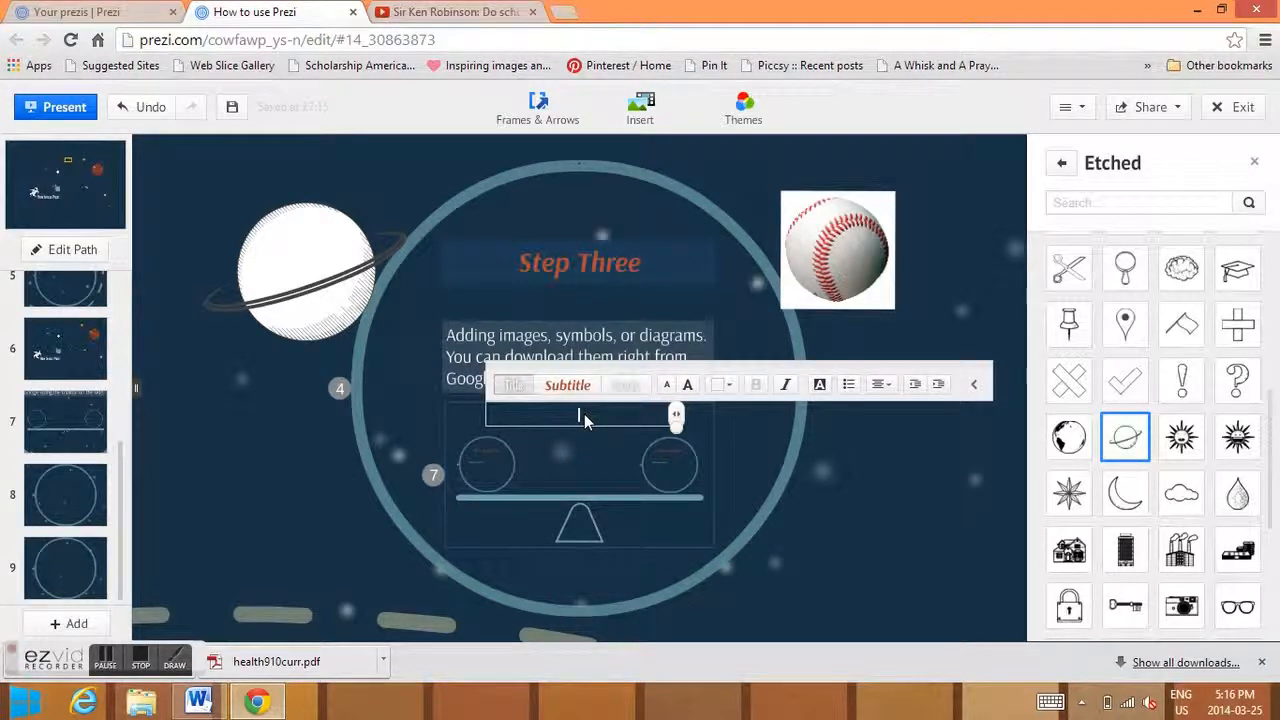
{"action": "type", "text": "Add Text"}
{"action": "left_click", "coordinate": [745, 435]}
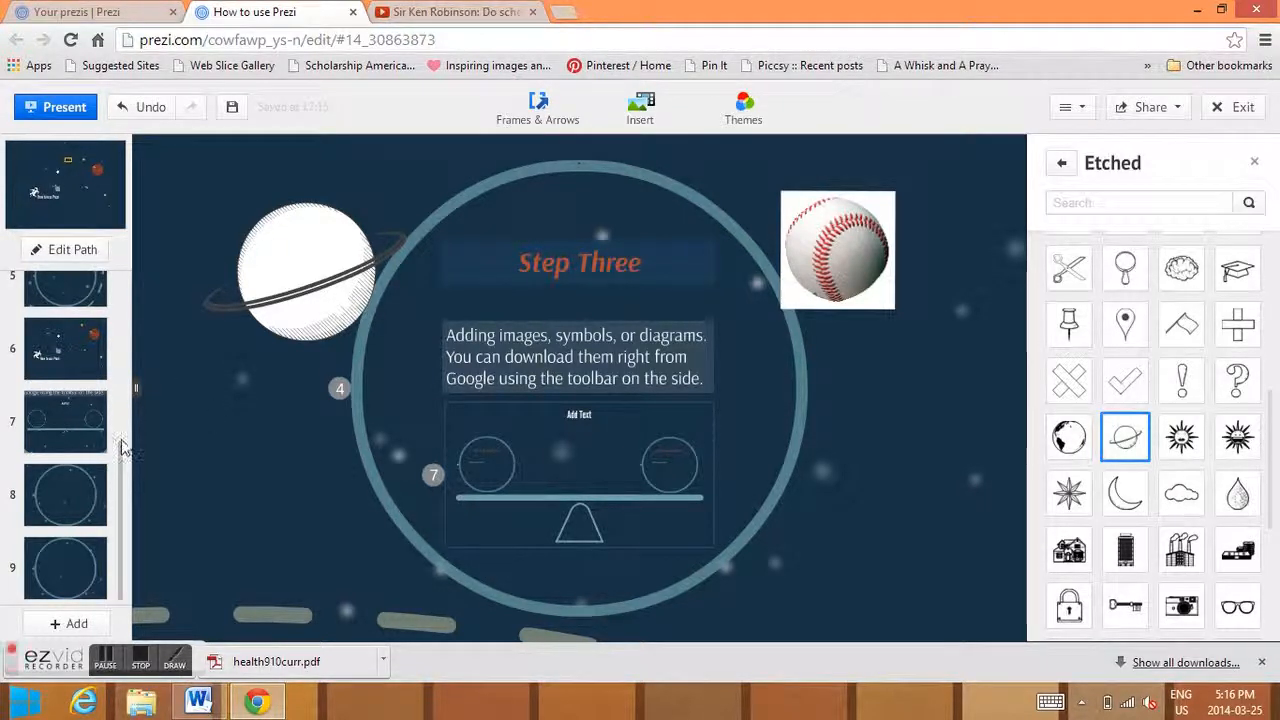
- Go to path frame 5 and enter "Step Four" as its title
{"action": "left_click_drag", "start_coordinate": [121, 443], "coordinate": [126, 410]}
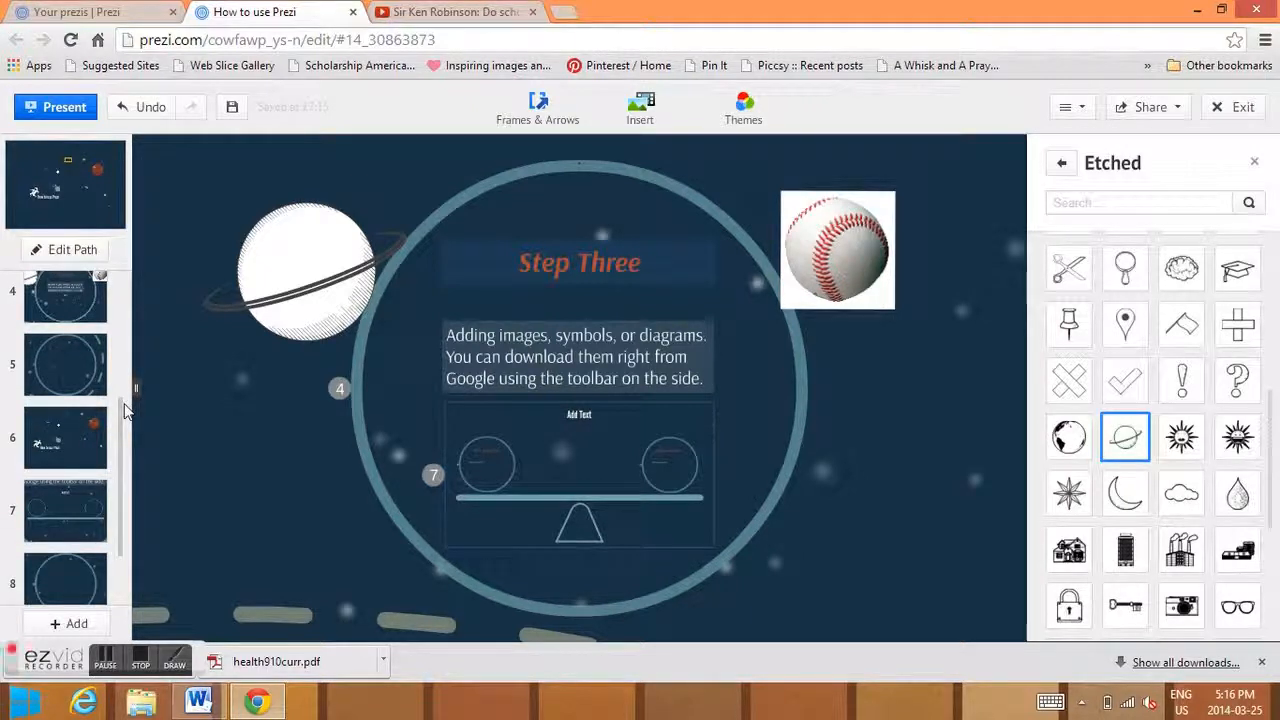
{"action": "left_click", "coordinate": [79, 368]}
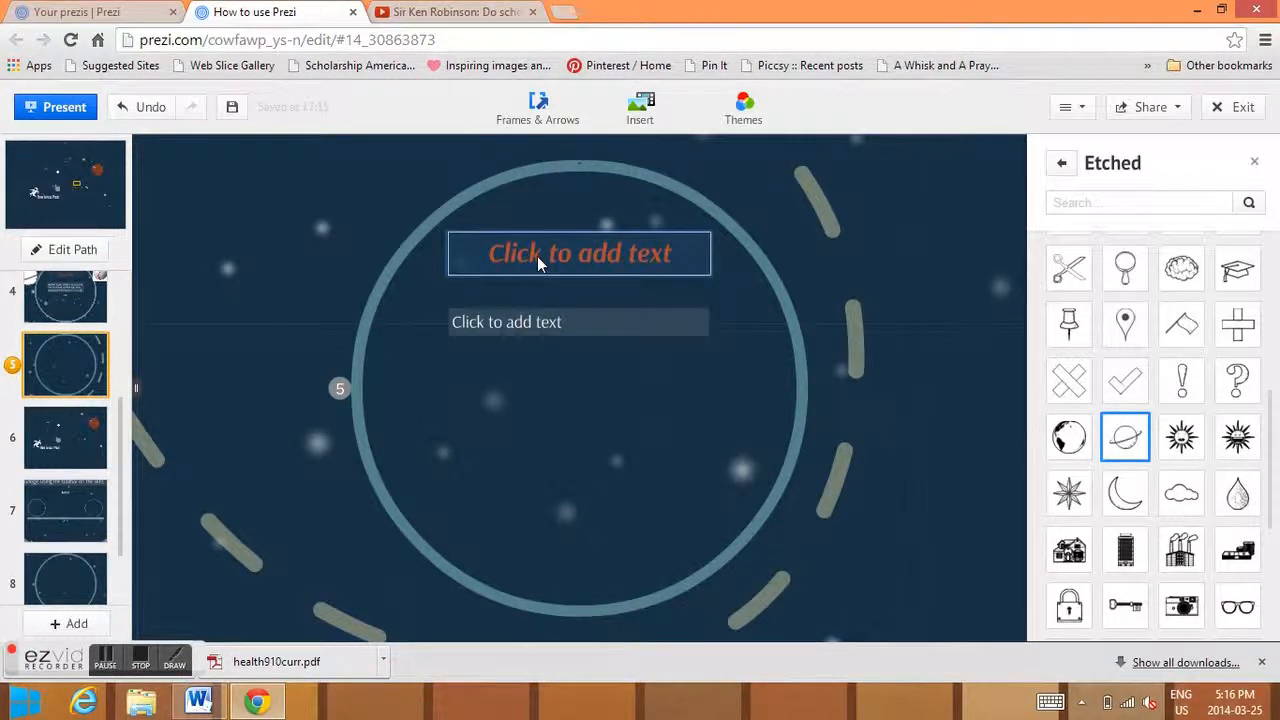
{"action": "left_click", "coordinate": [537, 256]}
{"action": "type", "text": "Step Four"}
- Begin the body text under "Step Four" with "Adding outside video from youtube."
{"action": "left_click", "coordinate": [534, 321]}
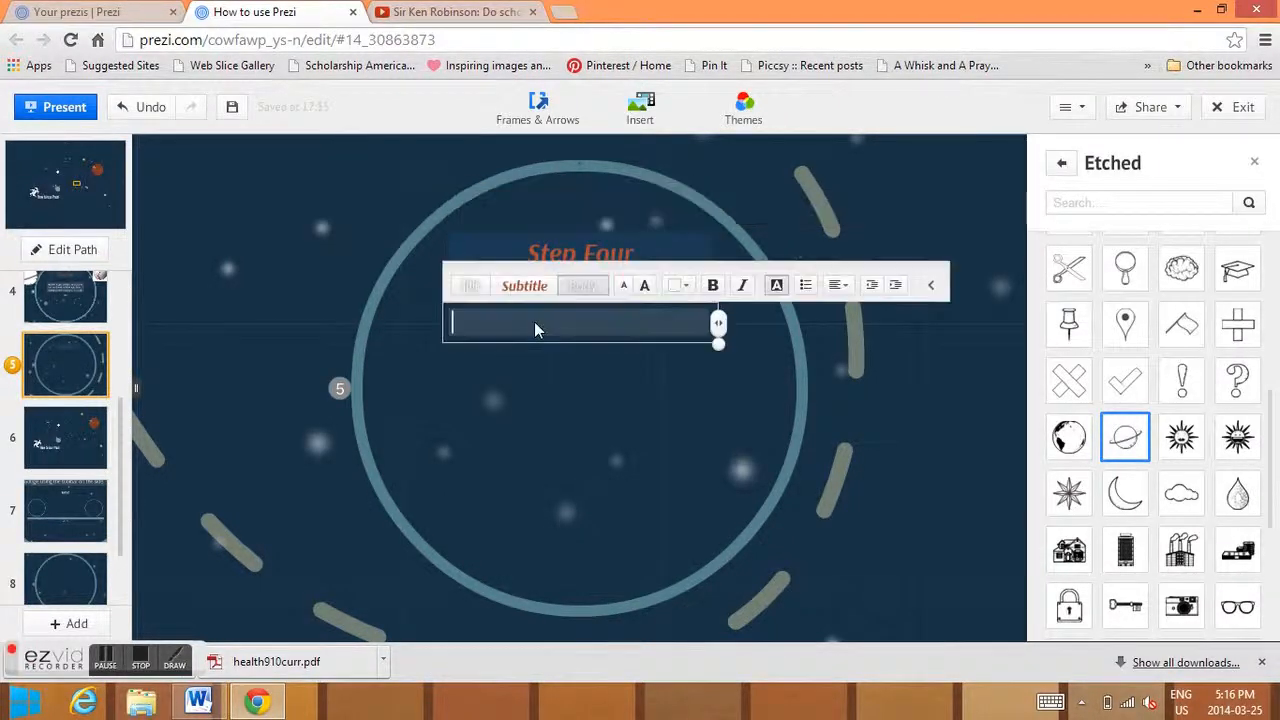
{"action": "type", "text": "Adding outside vide"}
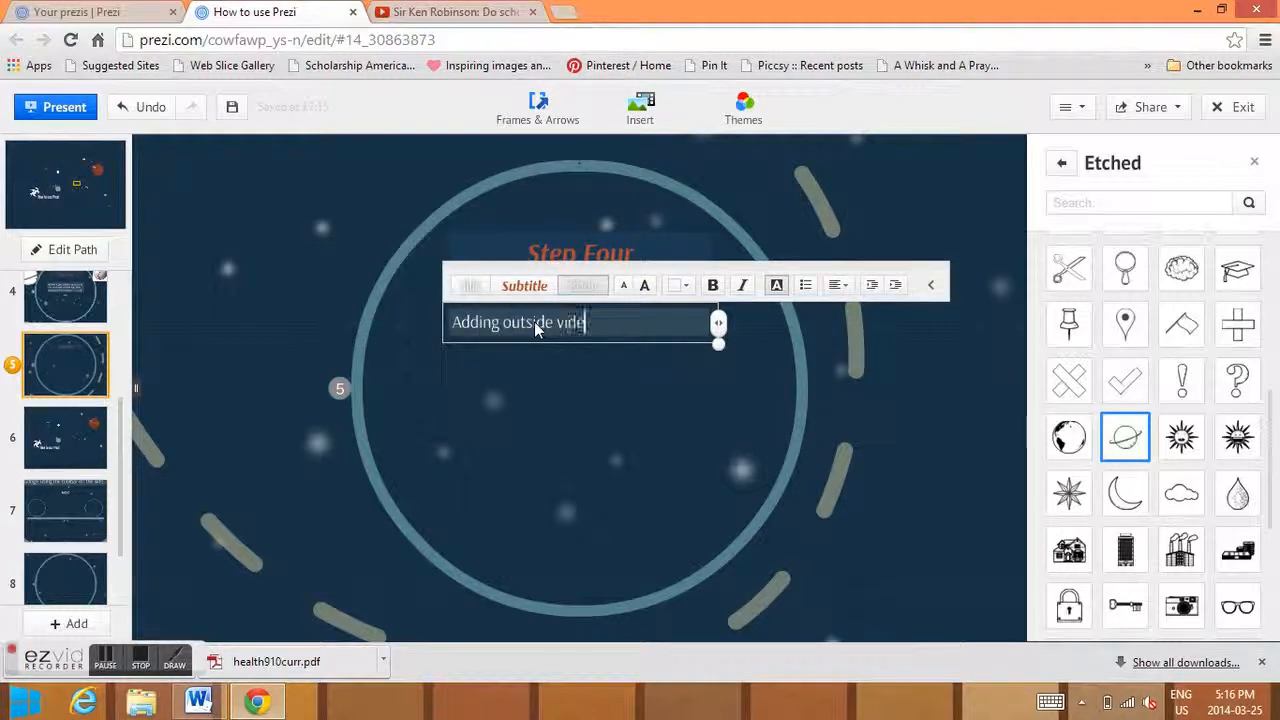
{"action": "type", "text": "o from youtbe"}
{"action": "key", "text": "BackSpace"}
{"action": "key", "text": "BackSpace"}
{"action": "type", "text": "ube. "}
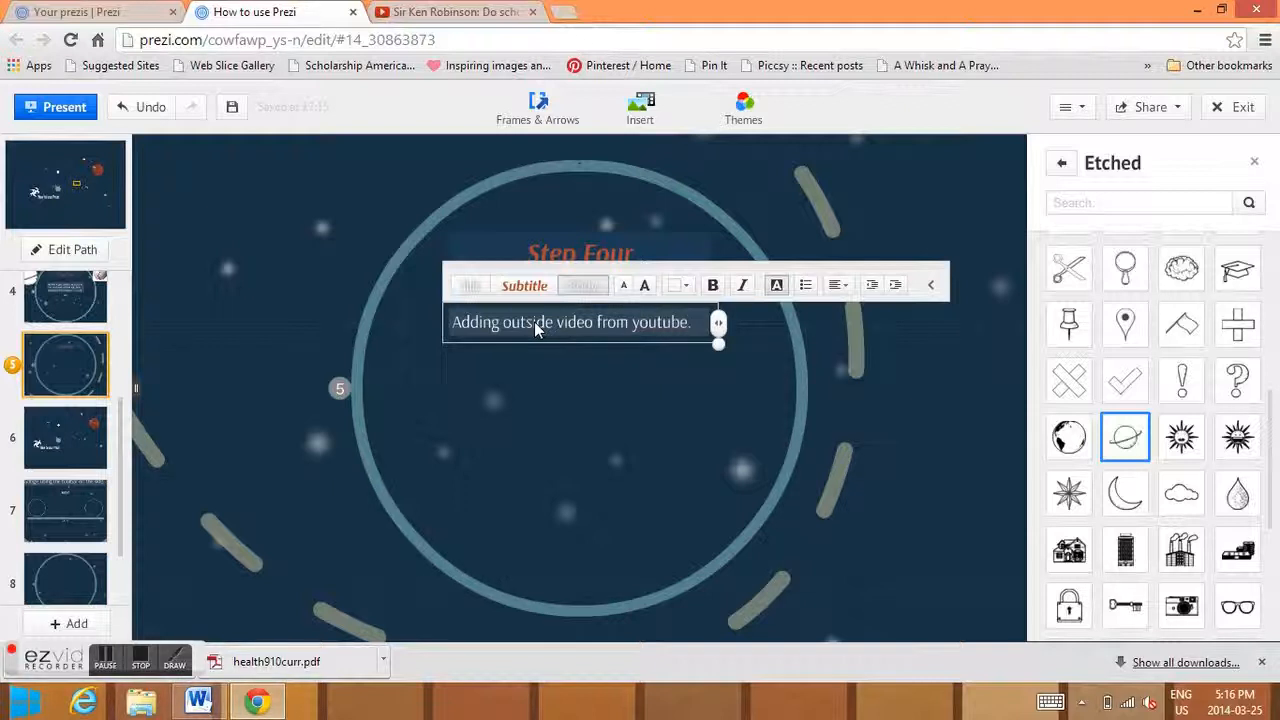
- Continue the "Step Four" body text with "You only need to copy and paste link for your video."
{"action": "type", "text": "You"}
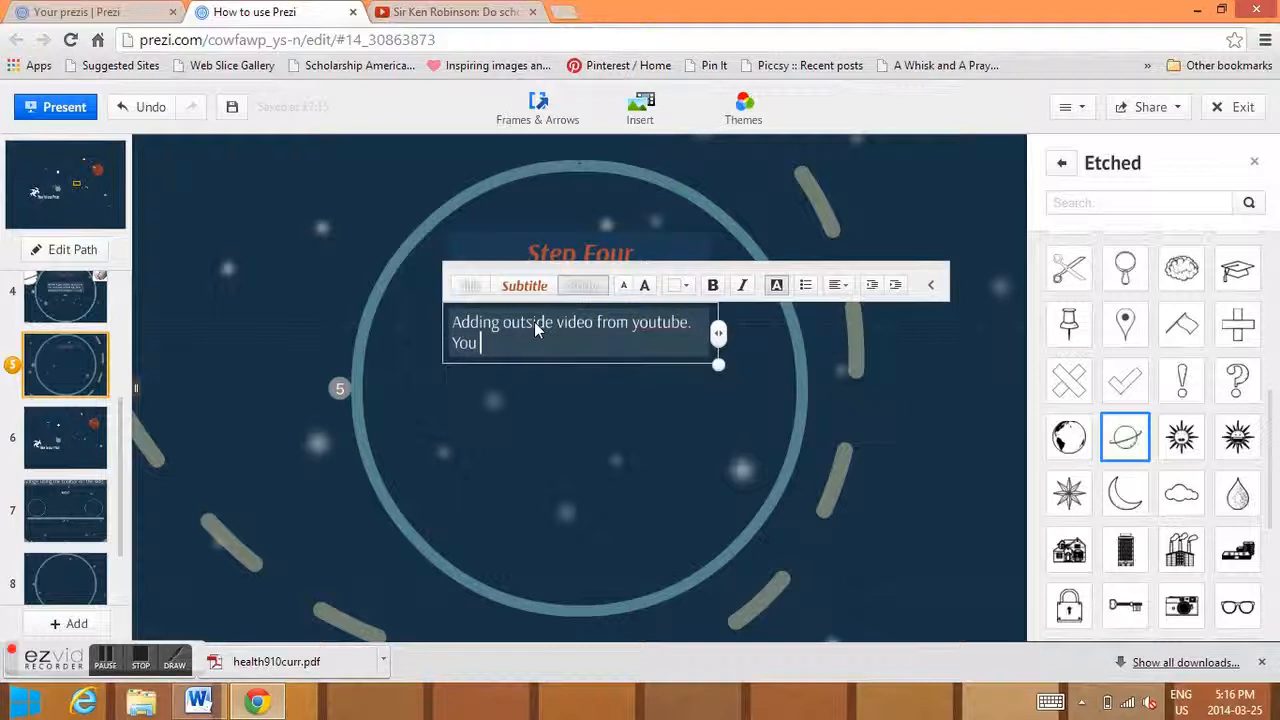
{"action": "type", "text": " only need to copy and paste  lin"}
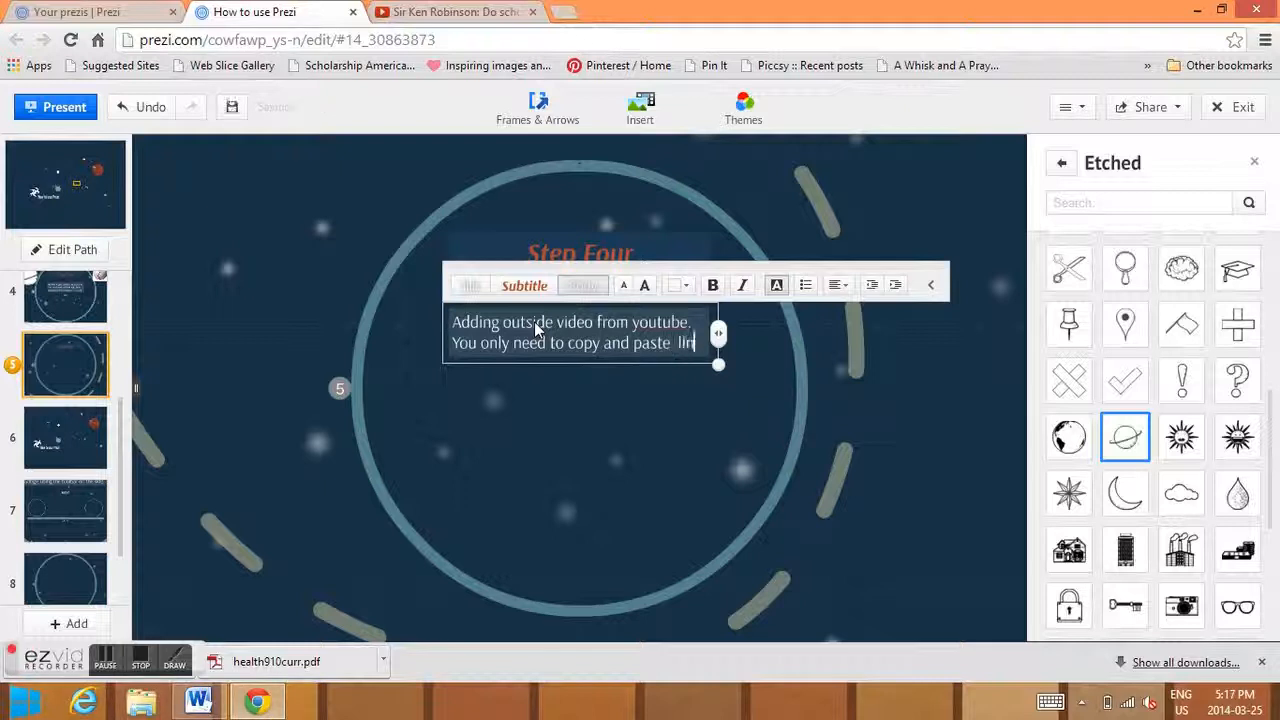
{"action": "type", "text": "k for your video."}
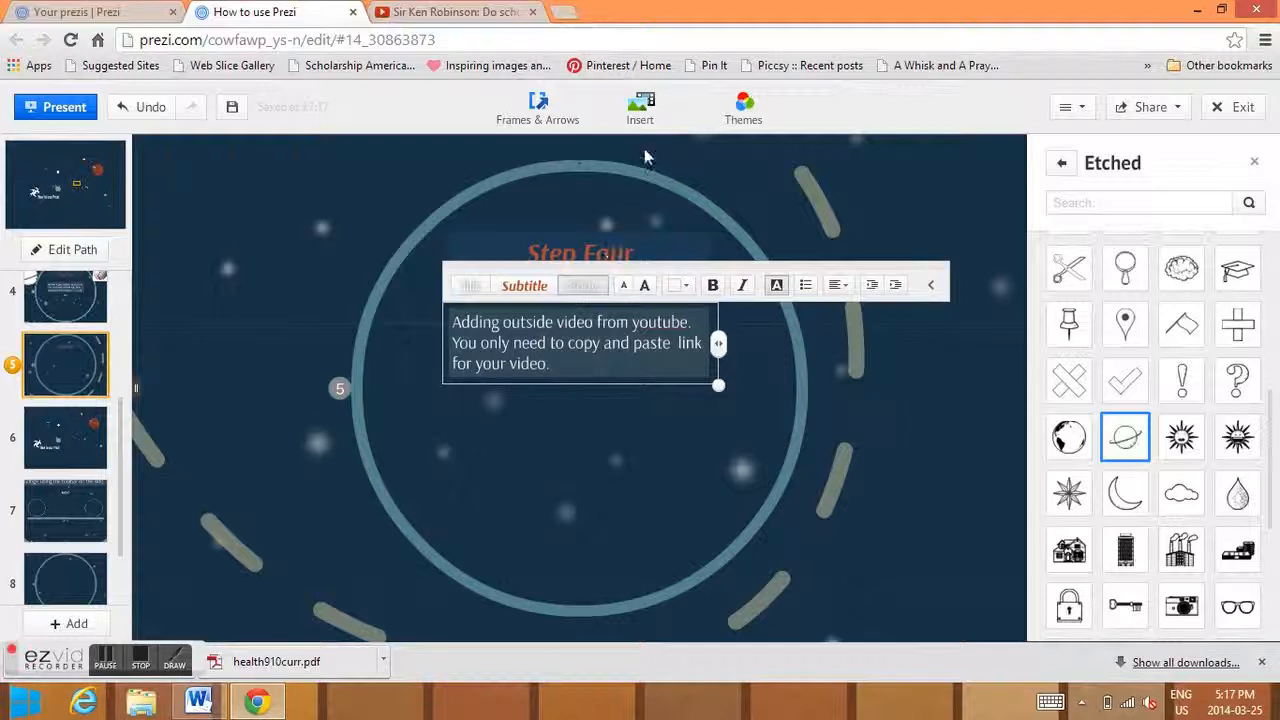
- Insert a YouTube video into path frame 5 using the copied video link
{"action": "left_click", "coordinate": [648, 112]}
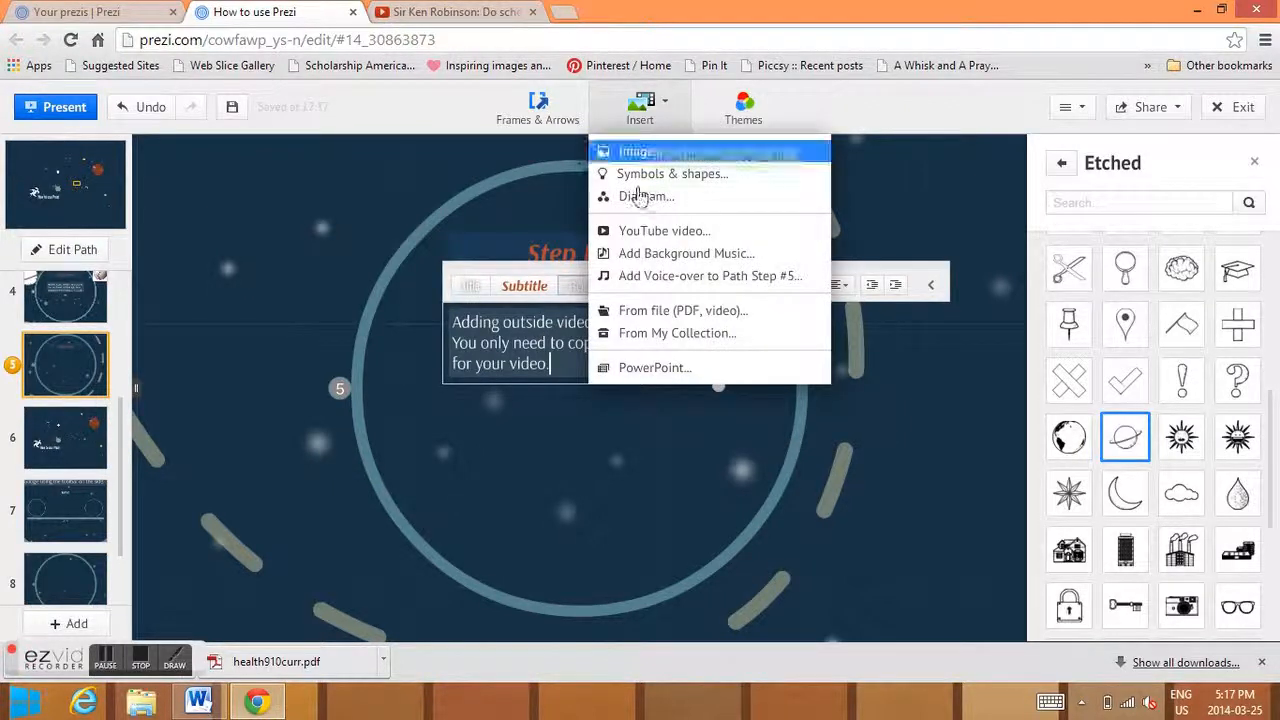
{"action": "left_click", "coordinate": [732, 232]}
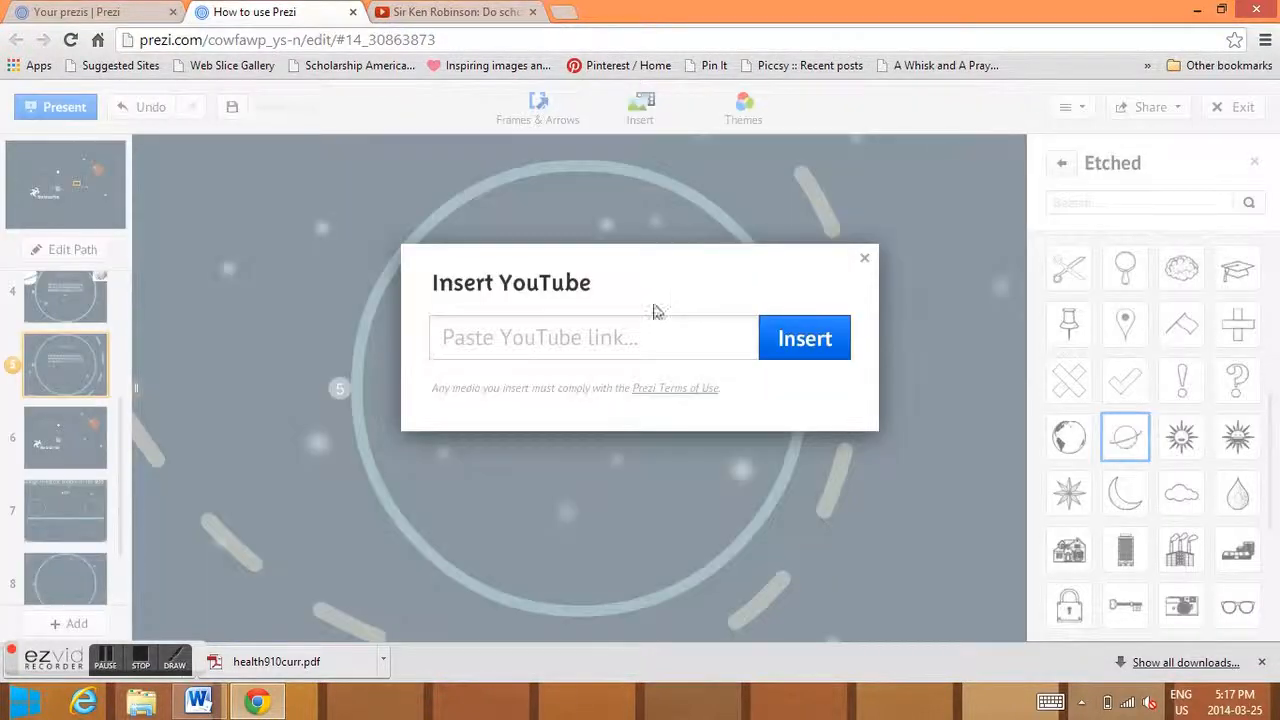
{"action": "key", "text": "ctrl+v"}
{"action": "left_click", "coordinate": [800, 342]}
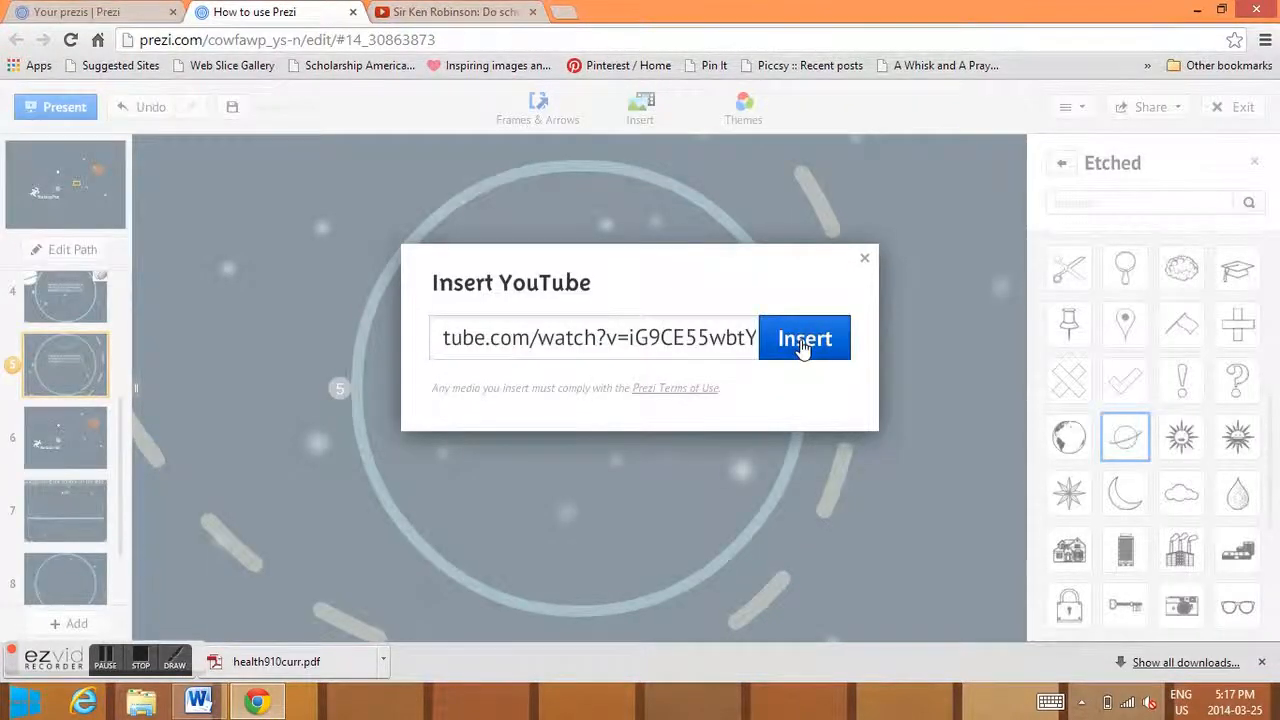
- Position the video beneath the "Step Four" body text and test its playback
{"action": "left_click_drag", "start_coordinate": [469, 361], "coordinate": [571, 512]}
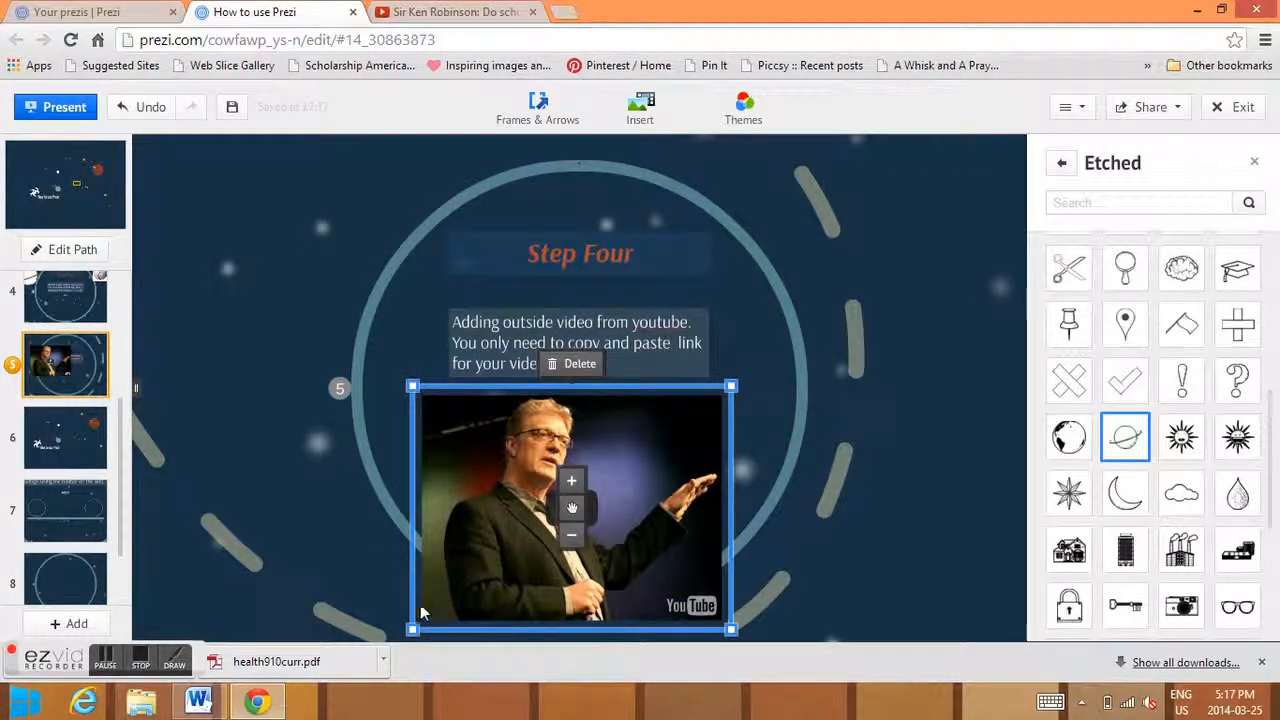
{"action": "left_click", "coordinate": [370, 587]}
{"action": "mouse_move", "coordinate": [446, 607]}
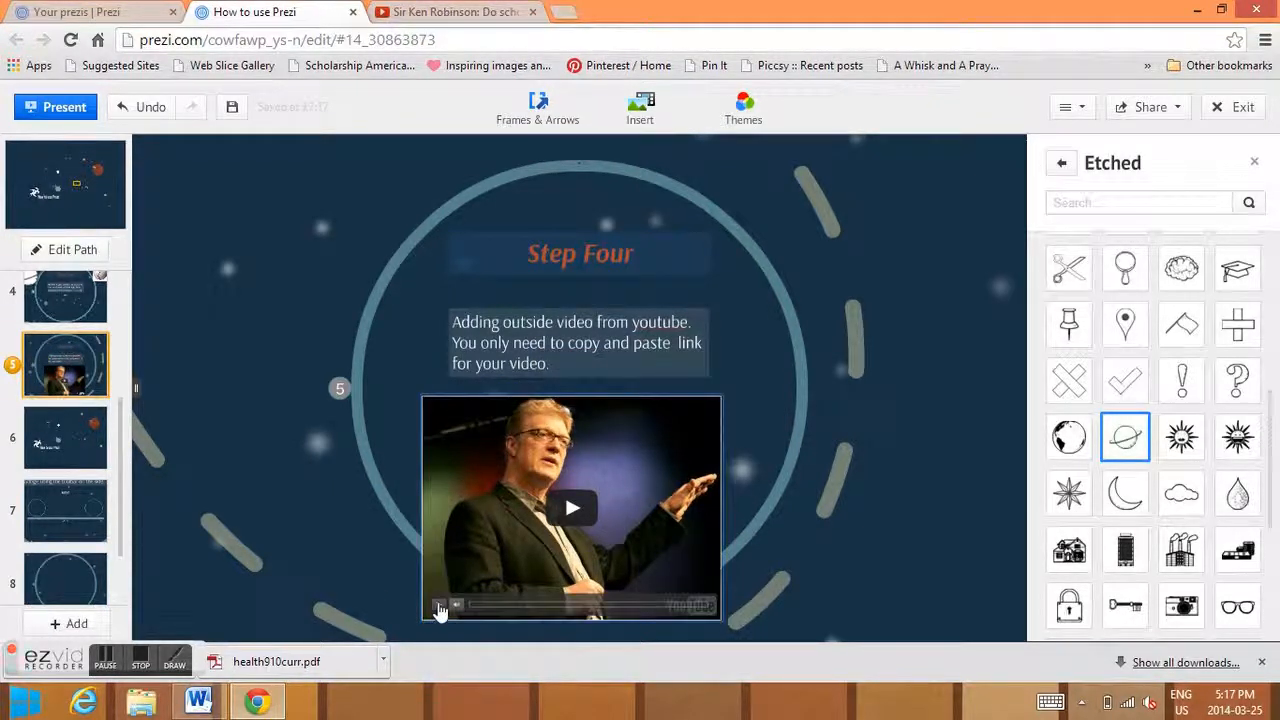
{"action": "left_click", "coordinate": [439, 606]}
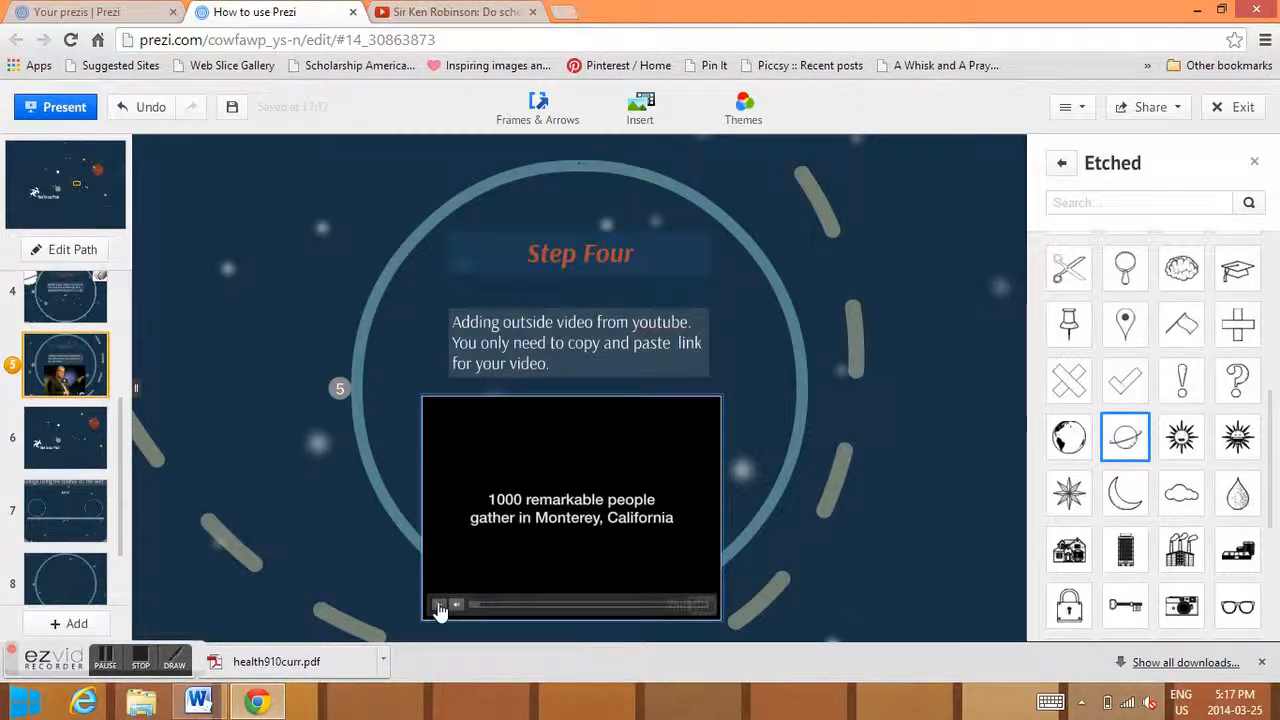
- Save the presentation and show the available sharing and download options
{"action": "left_click", "coordinate": [234, 108]}
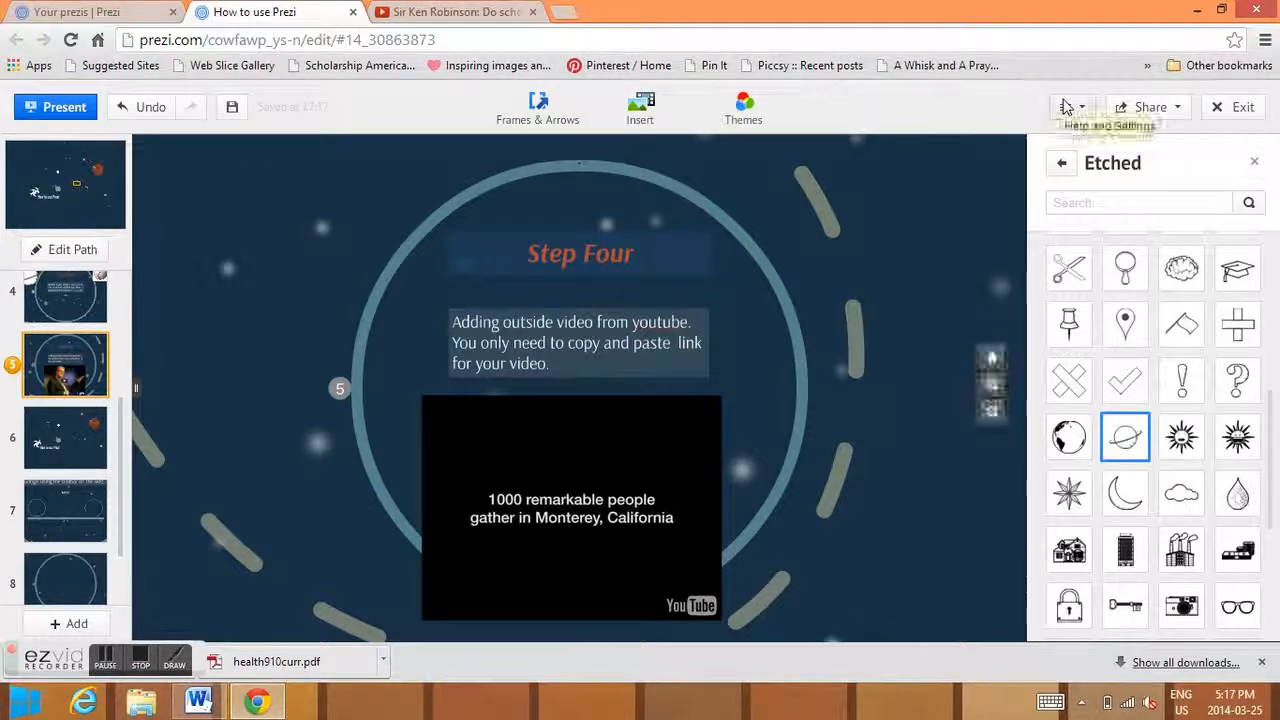
{"action": "left_click", "coordinate": [1178, 112]}
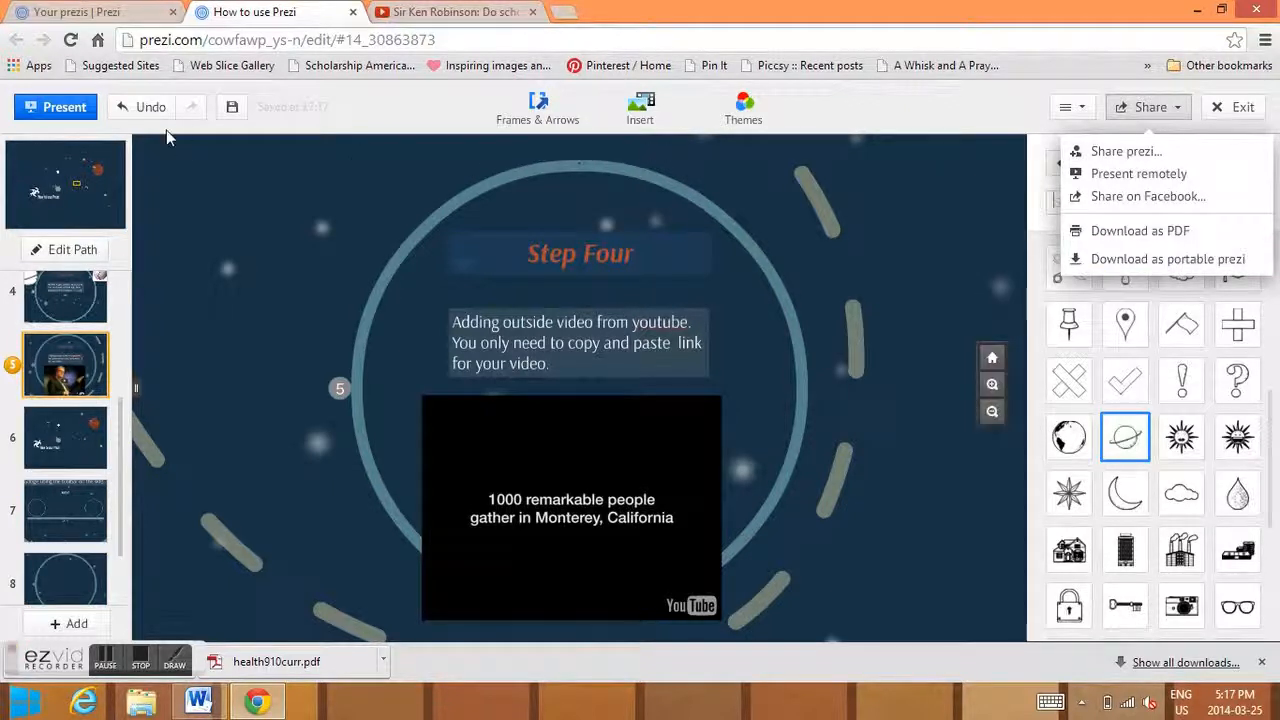
- Present the prezi and advance along the path through Step One and Step Two to preview the frames
{"action": "left_click", "coordinate": [68, 114]}
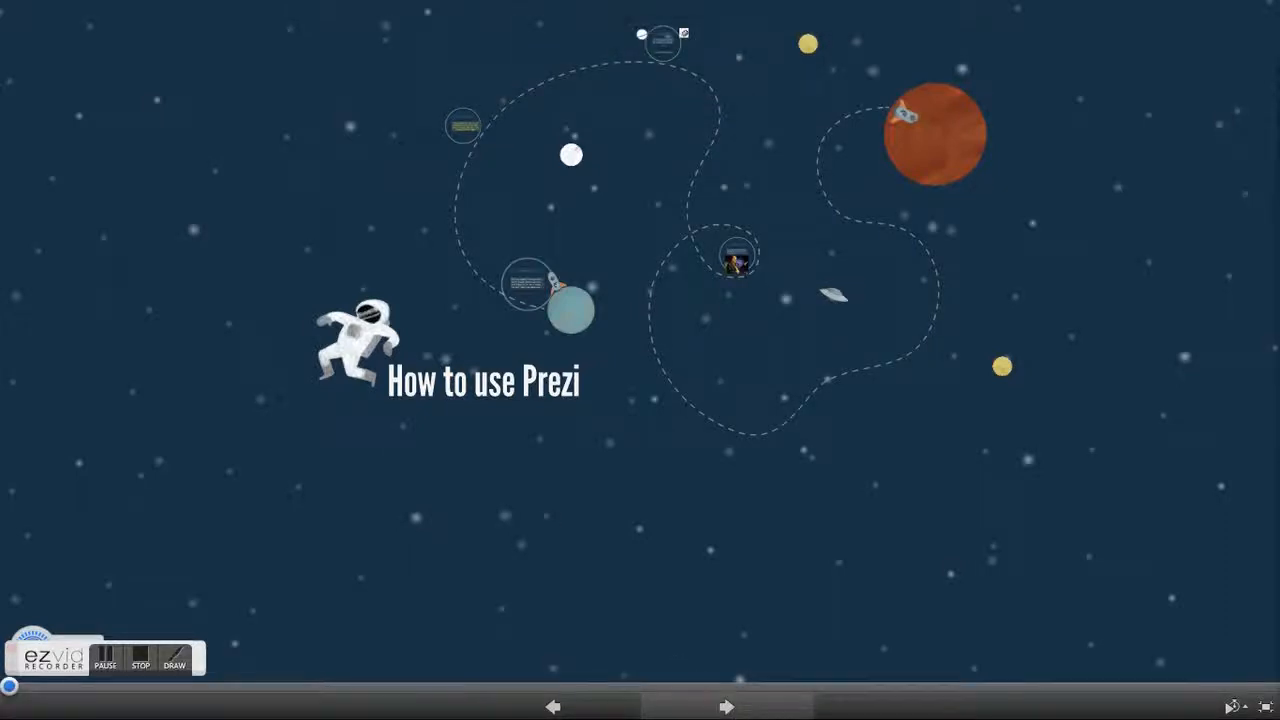
{"action": "left_click", "coordinate": [727, 707]}
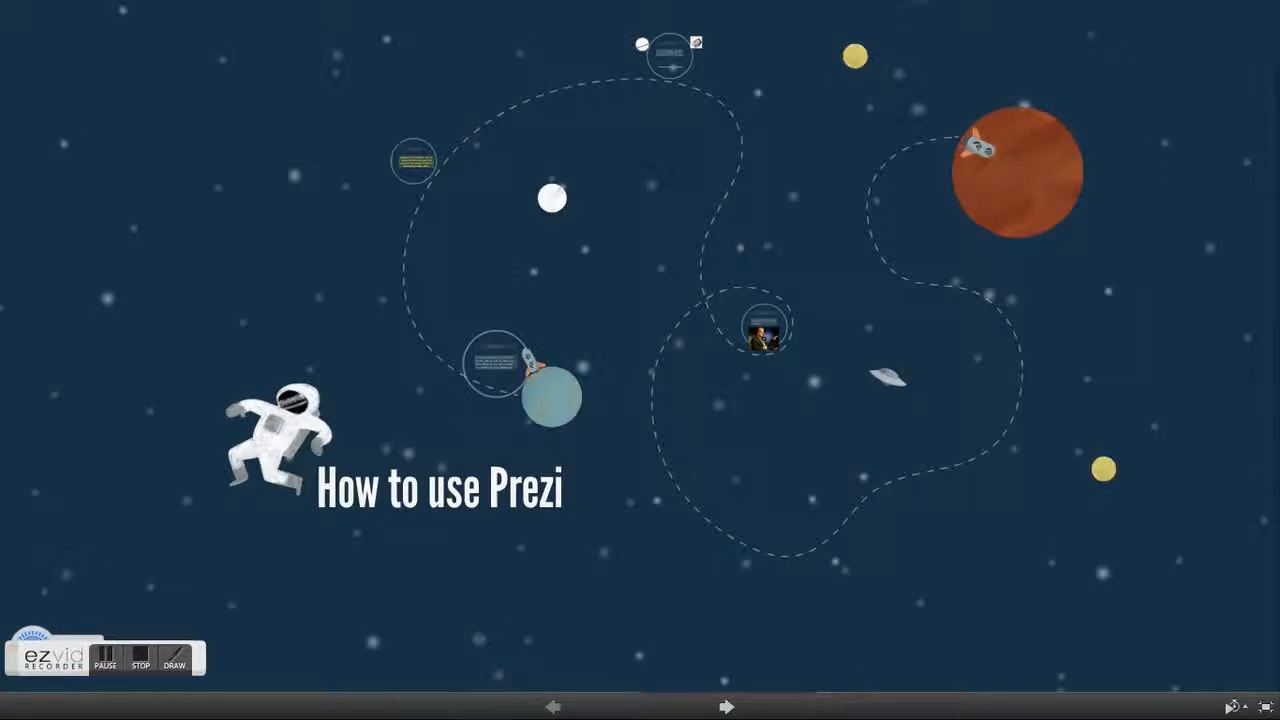
{"action": "key", "text": "Right"}
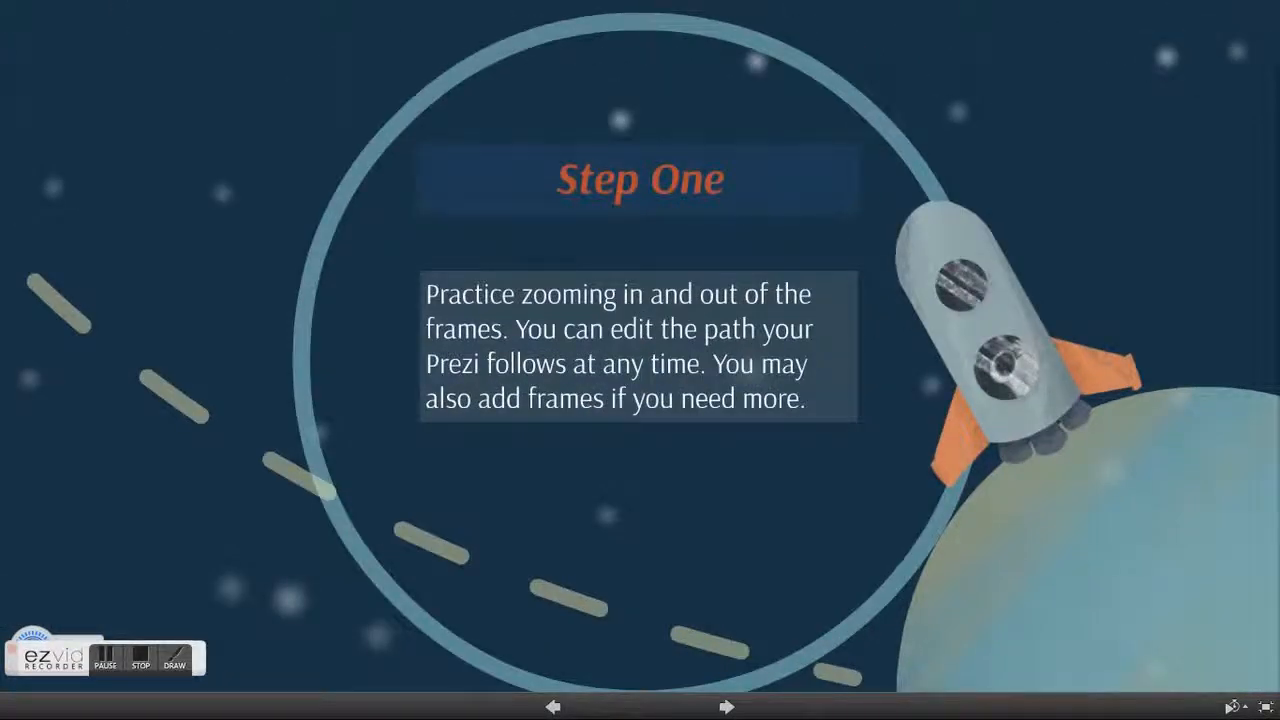
{"action": "key", "text": "Right"}
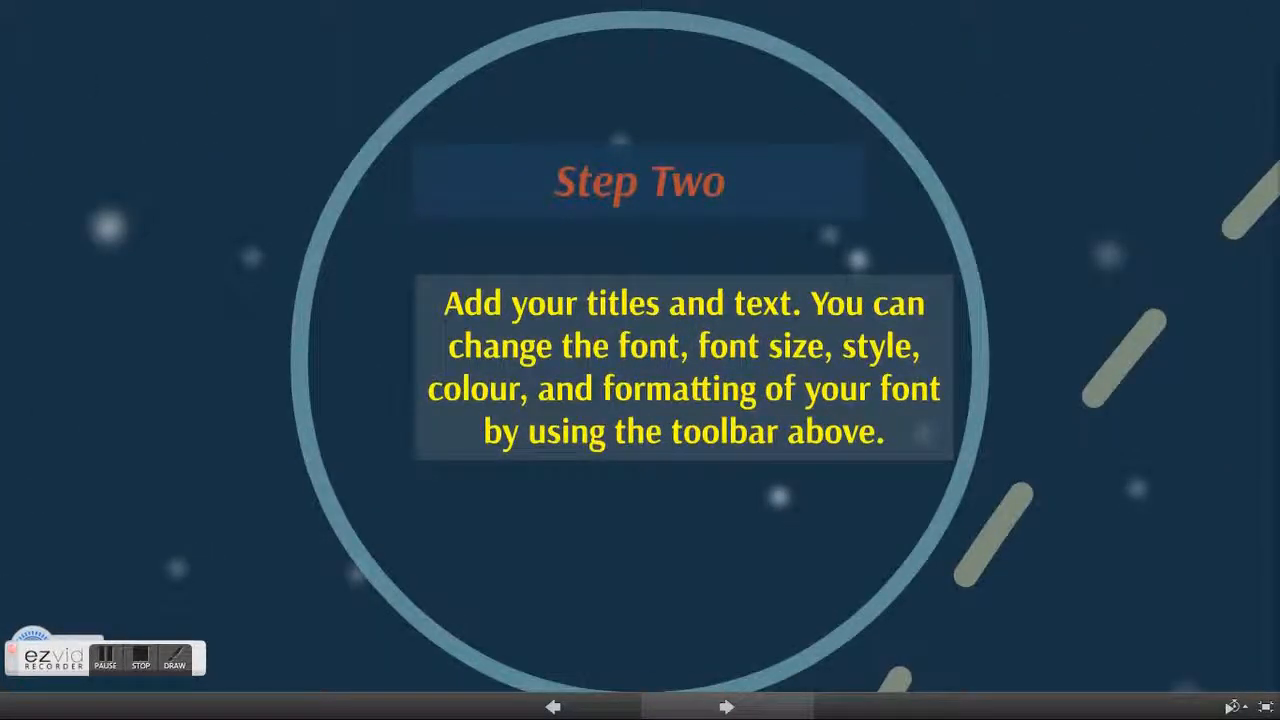
{"action": "key", "text": "Right"}
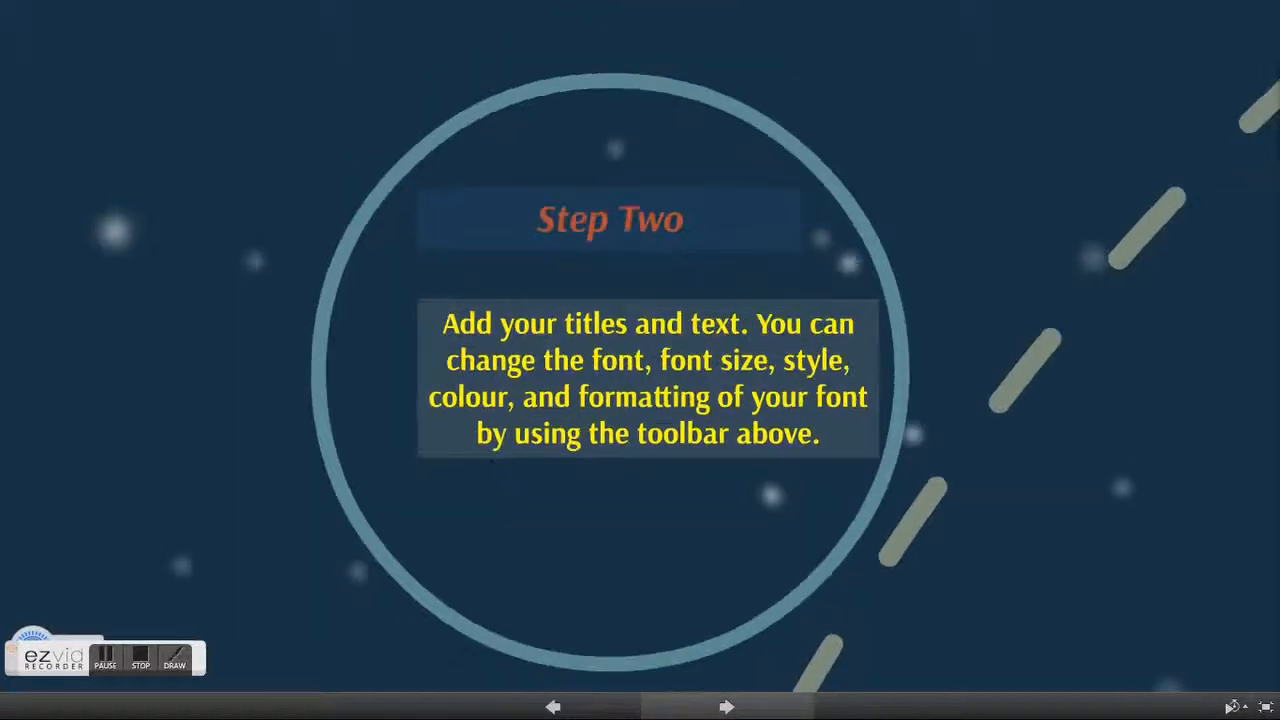